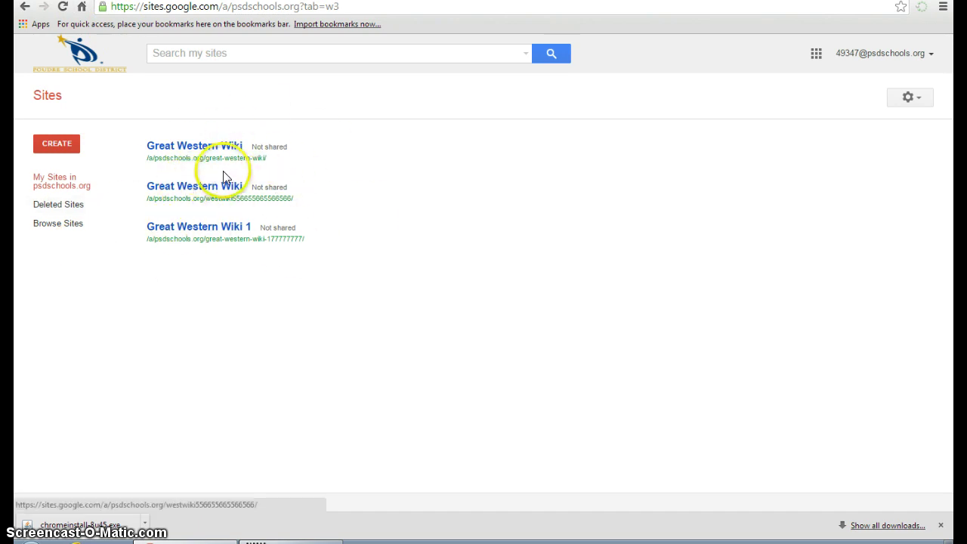
Step: Open the form for creating a new site and cancel it
{"action": "left_click", "coordinate": [67, 145]}
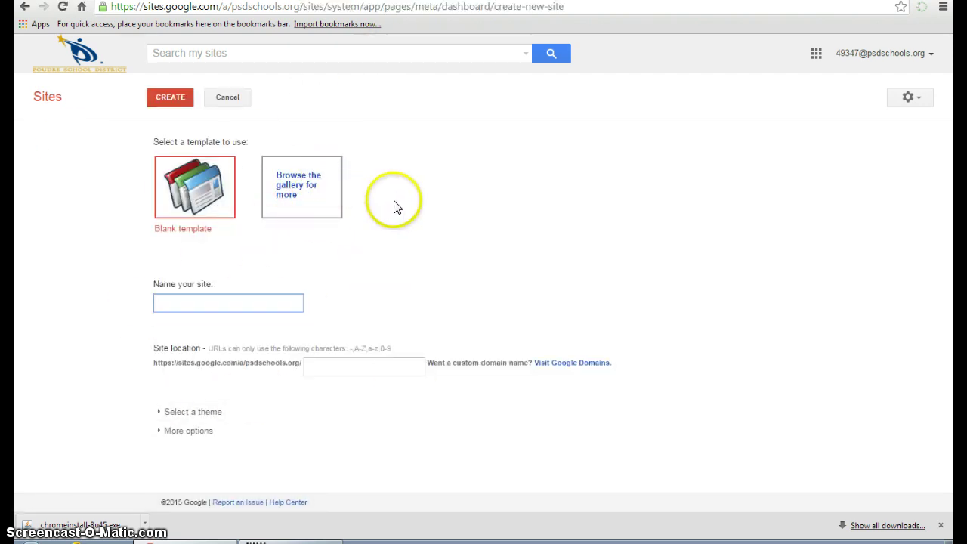
{"action": "left_click", "coordinate": [229, 100]}
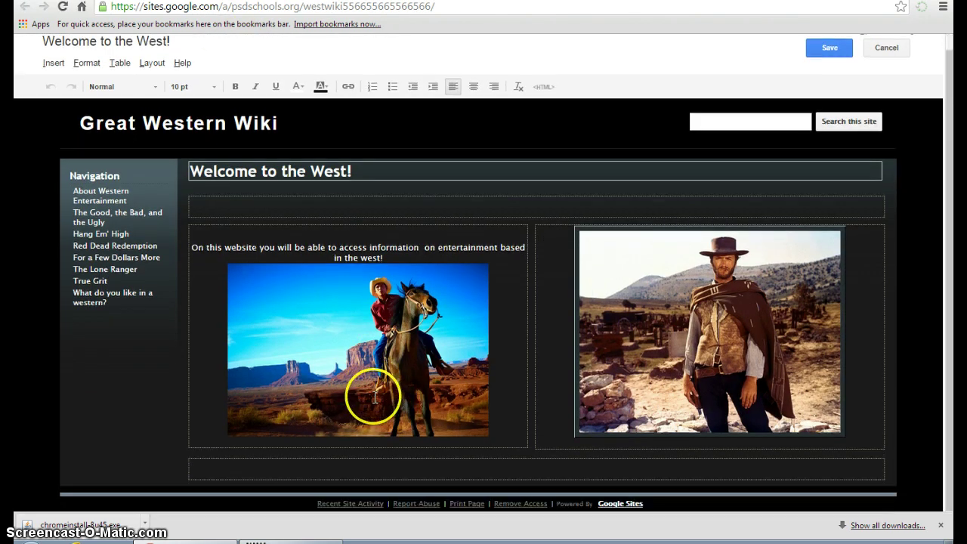
Step: Look over the page The Good, the Bad, and the Ugly down to its comments and return to the wiki's home page
{"action": "scroll", "coordinate": [375, 396], "scroll_direction": "up", "scroll_amount": 1}
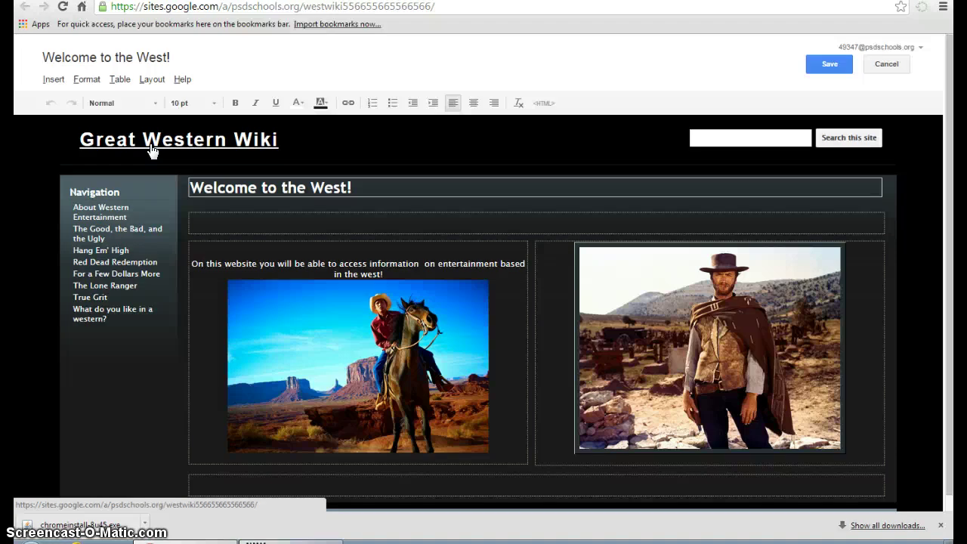
{"action": "left_click", "coordinate": [112, 236]}
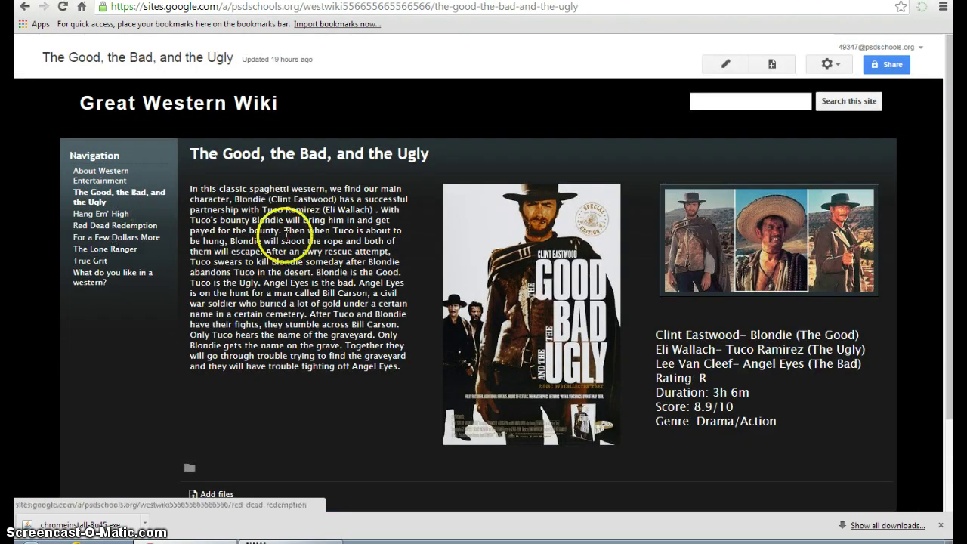
{"action": "scroll", "coordinate": [298, 261], "scroll_direction": "down", "scroll_amount": 2}
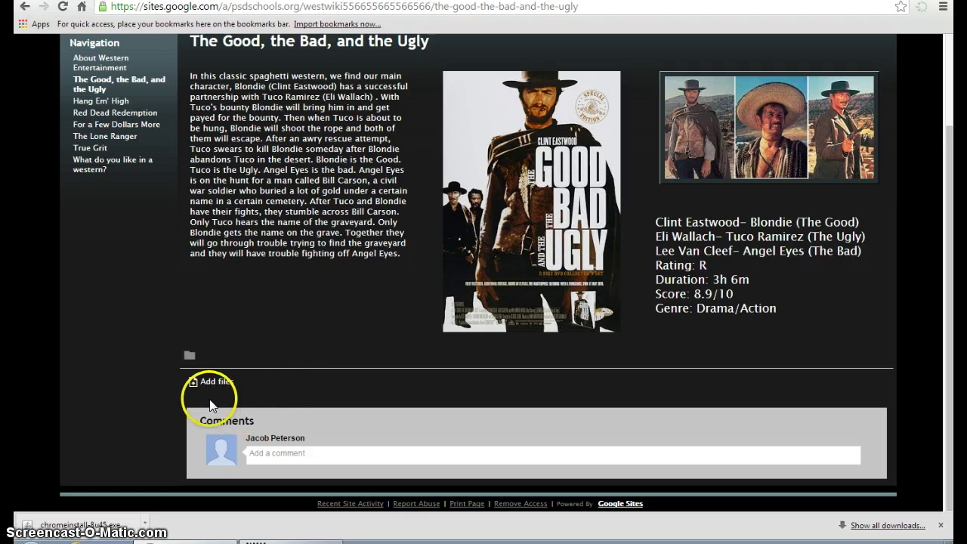
{"action": "scroll", "coordinate": [415, 361], "scroll_direction": "up", "scroll_amount": 2}
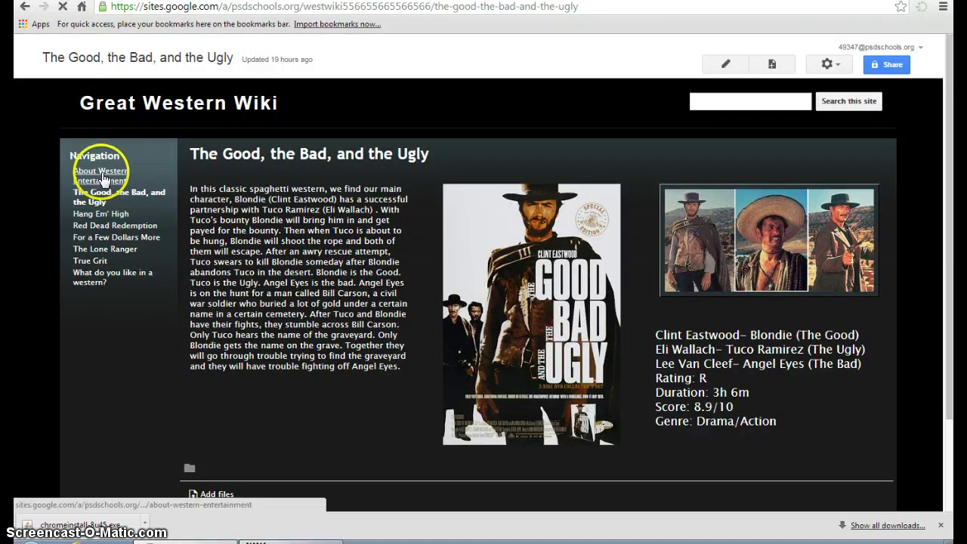
{"action": "left_click", "coordinate": [133, 110]}
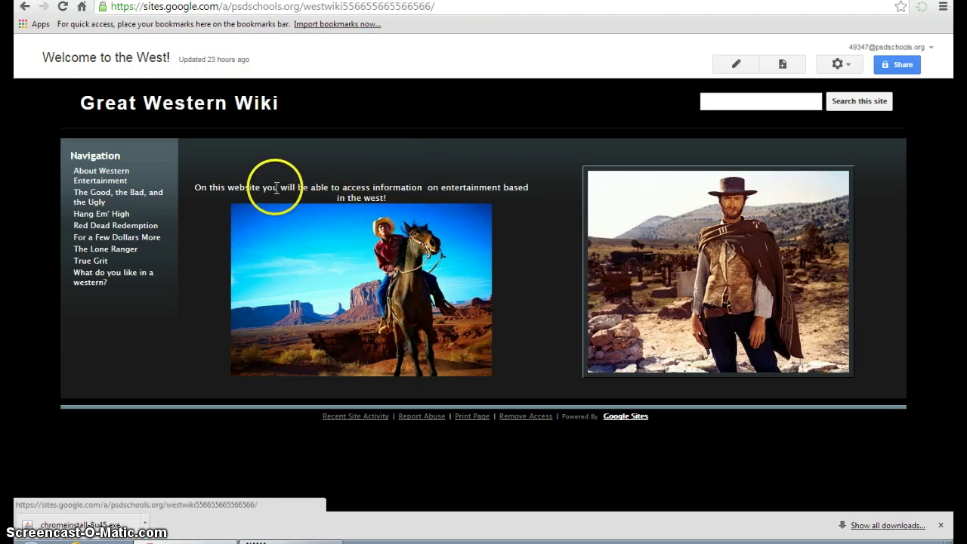
Step: Open the Welcome to the West! page for editing and view the available column and sidebar layouts without changing the layout
{"action": "left_click", "coordinate": [748, 64]}
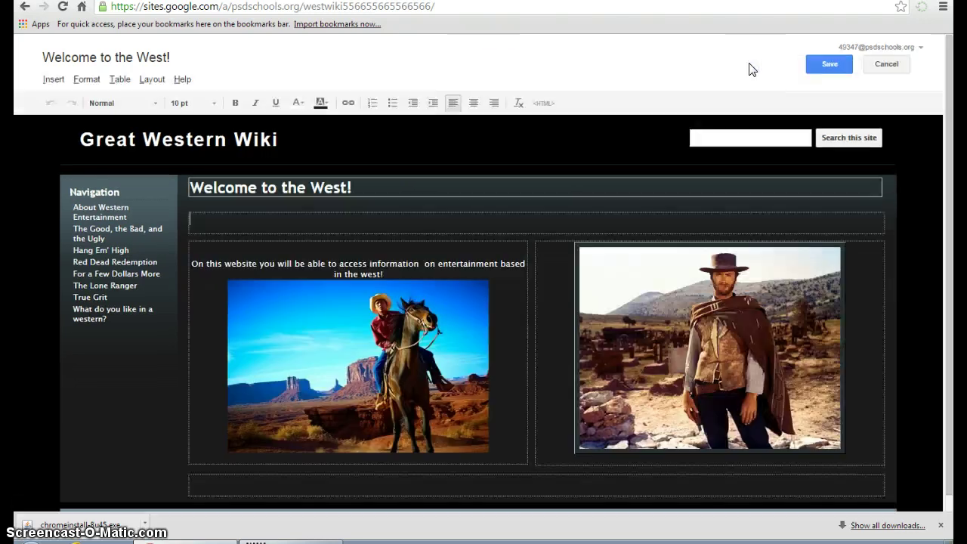
{"action": "left_click", "coordinate": [152, 79]}
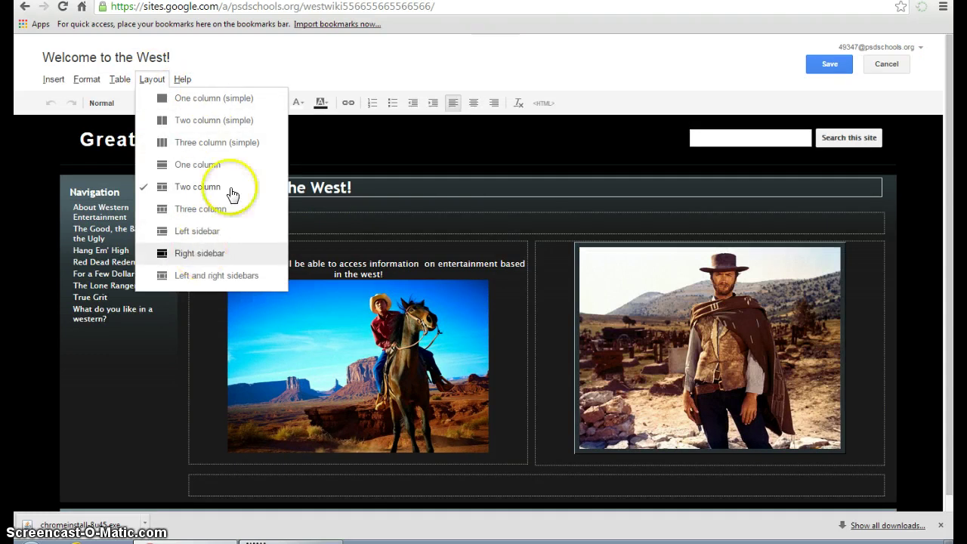
{"action": "left_click", "coordinate": [241, 139]}
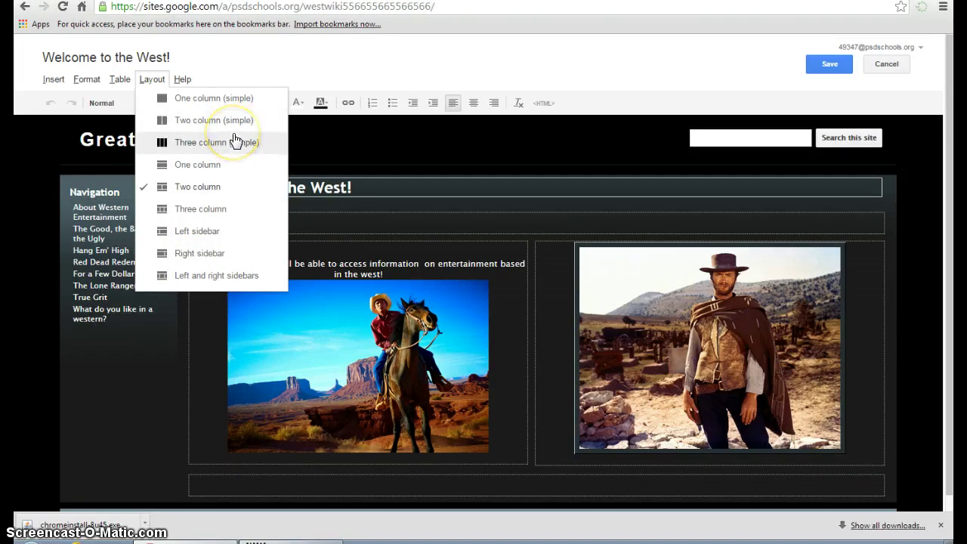
{"action": "left_click", "coordinate": [332, 130]}
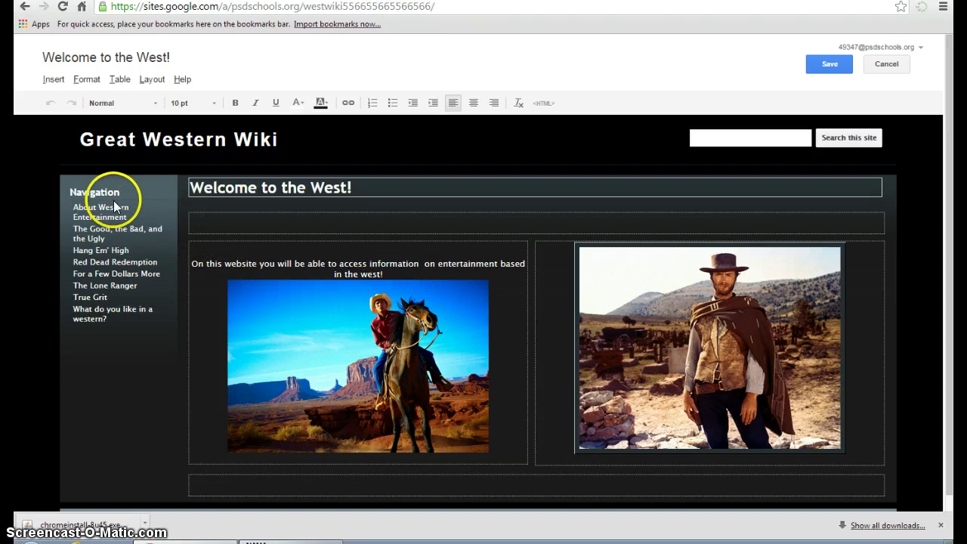
Step: View the content types that can be inserted into the page, including the Hangout and Drive options, without inserting anything
{"action": "left_click", "coordinate": [53, 79]}
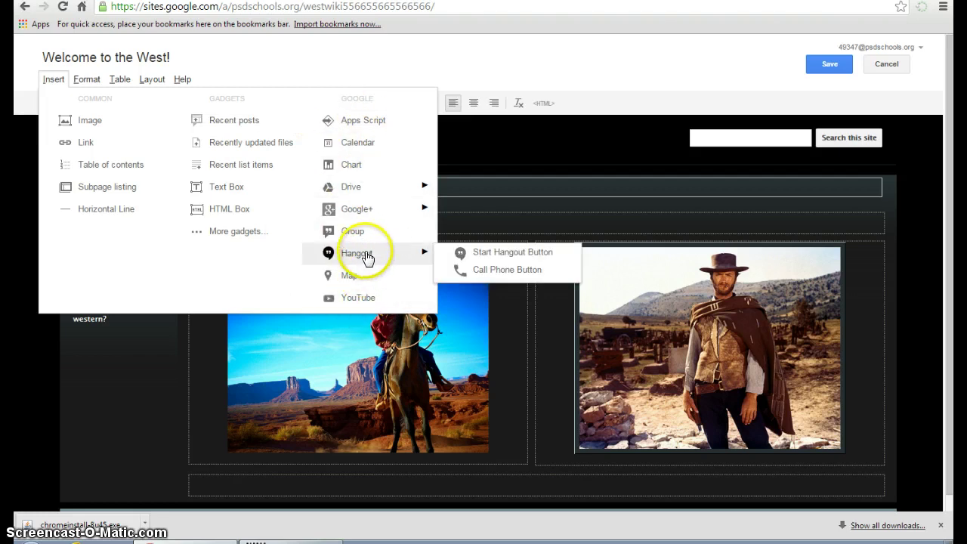
{"action": "mouse_move", "coordinate": [371, 194]}
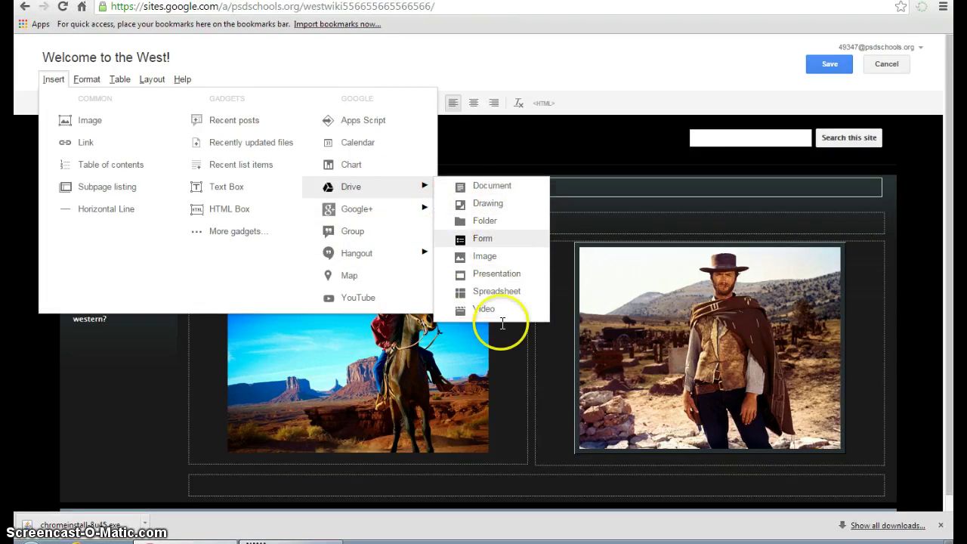
{"action": "left_click", "coordinate": [504, 151]}
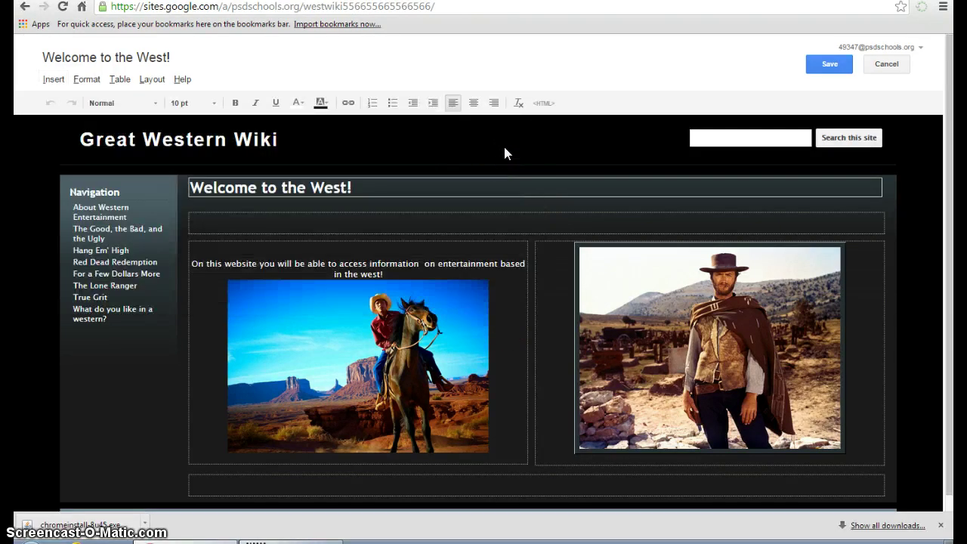
Step: Open the About Western Entertainment page and advance its embedded presentation to slide 7
{"action": "left_click", "coordinate": [114, 210]}
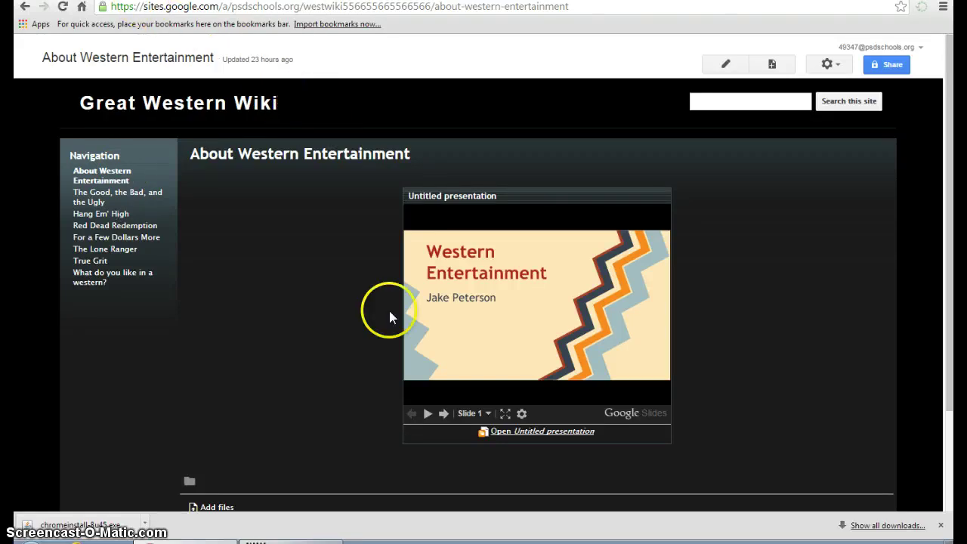
{"action": "left_click", "coordinate": [444, 414]}
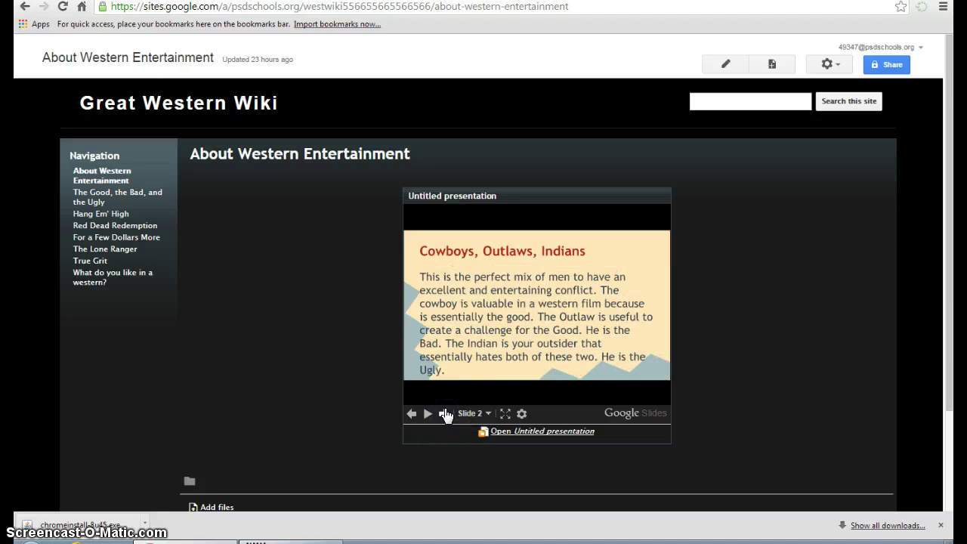
{"action": "left_click", "coordinate": [445, 414]}
{"action": "left_click", "coordinate": [444, 414]}
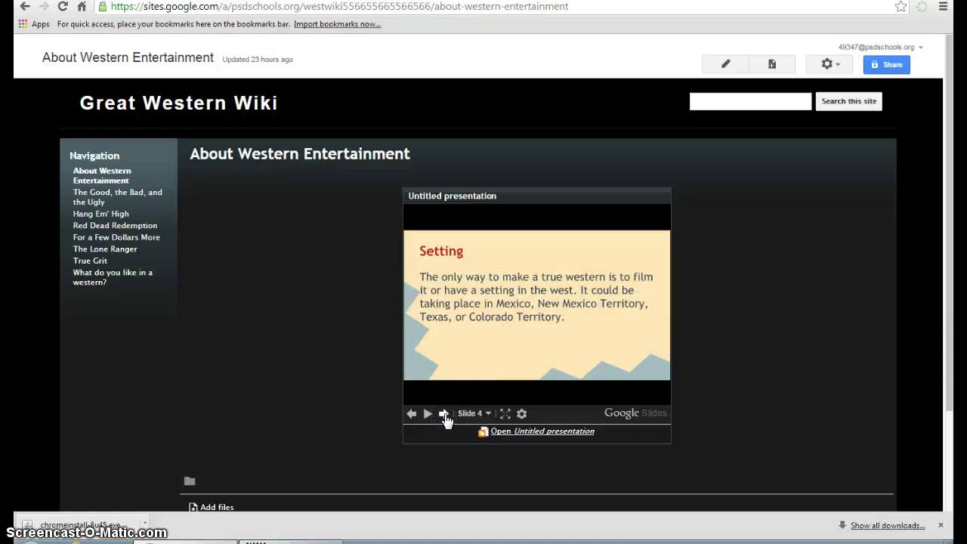
{"action": "left_click", "coordinate": [444, 414]}
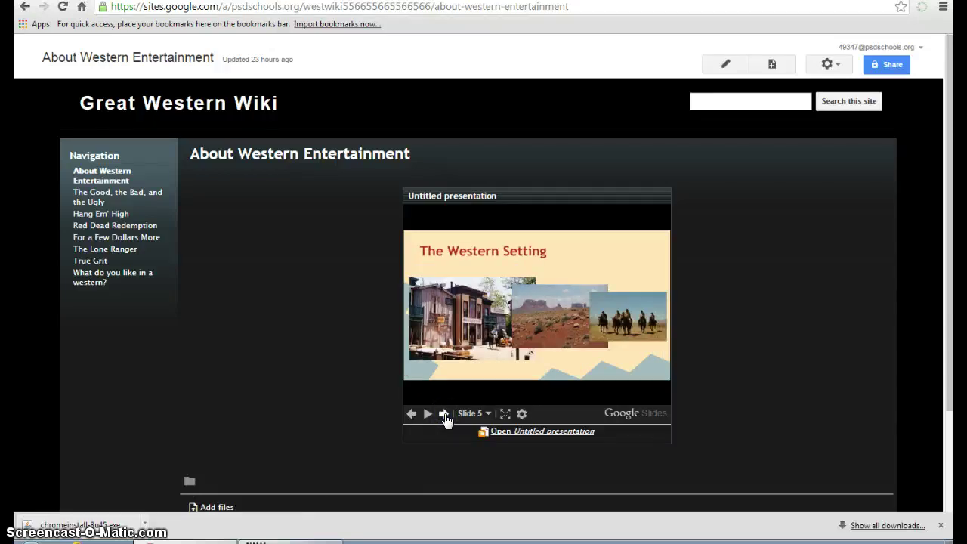
{"action": "left_click", "coordinate": [445, 414]}
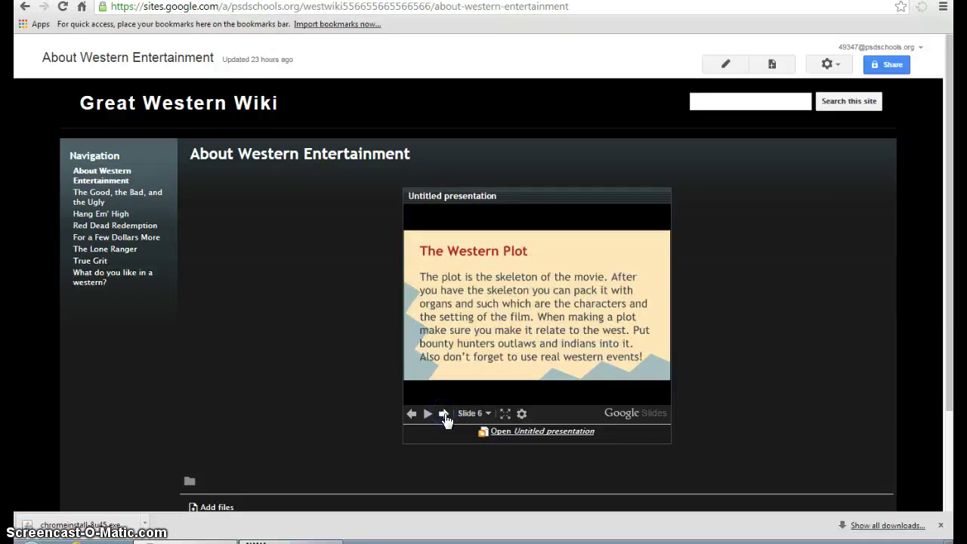
{"action": "left_click", "coordinate": [444, 414]}
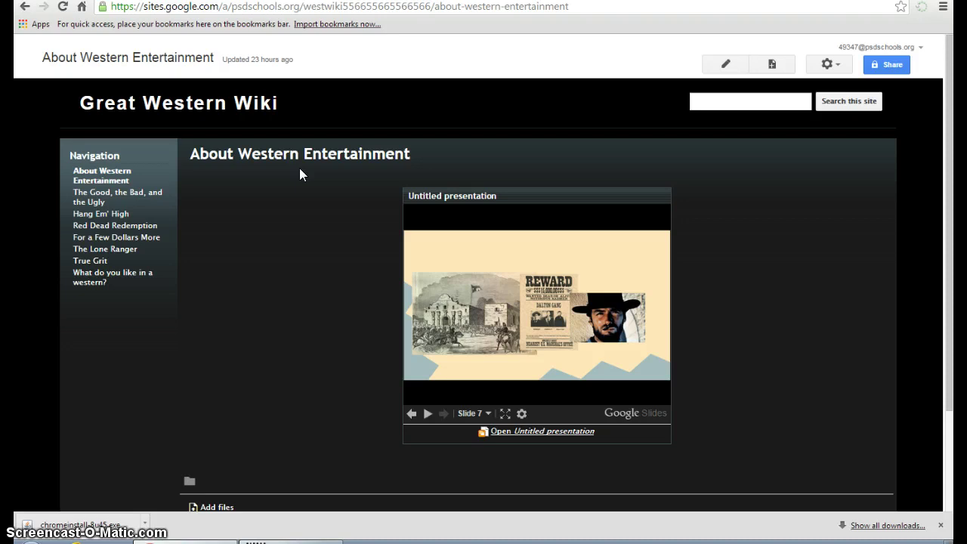
Step: View the available page actions, page template and site actions for the About Western Entertainment page, choosing none
{"action": "left_click", "coordinate": [828, 65]}
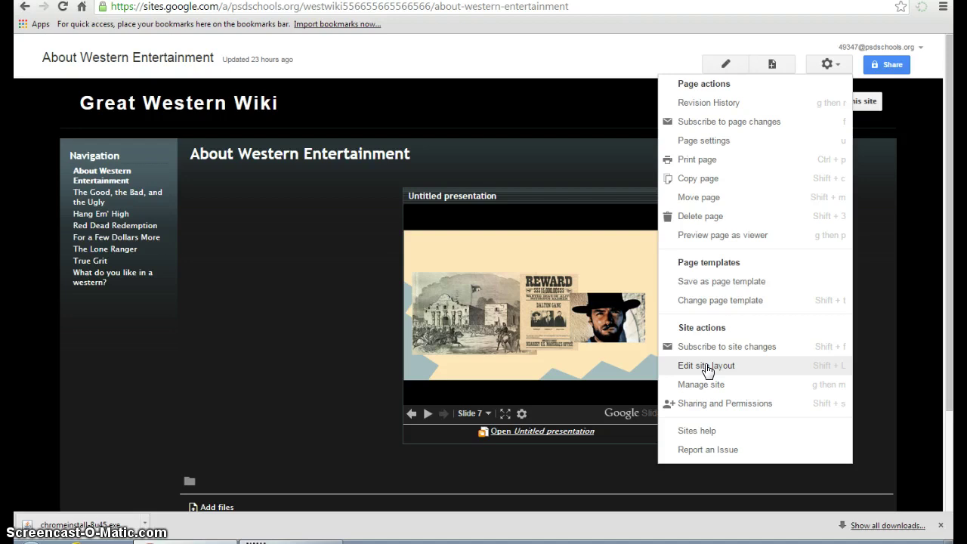
{"action": "left_click", "coordinate": [590, 171]}
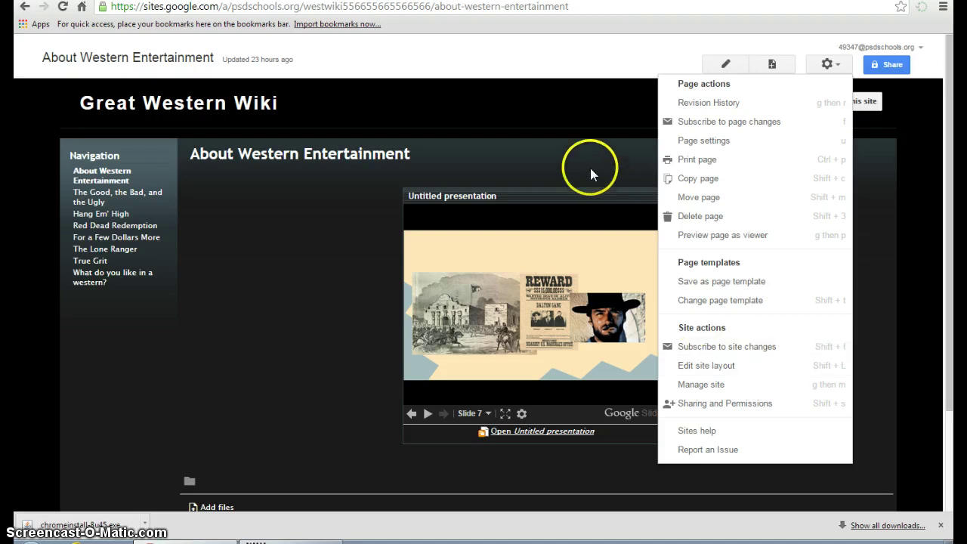
{"action": "left_click", "coordinate": [574, 145]}
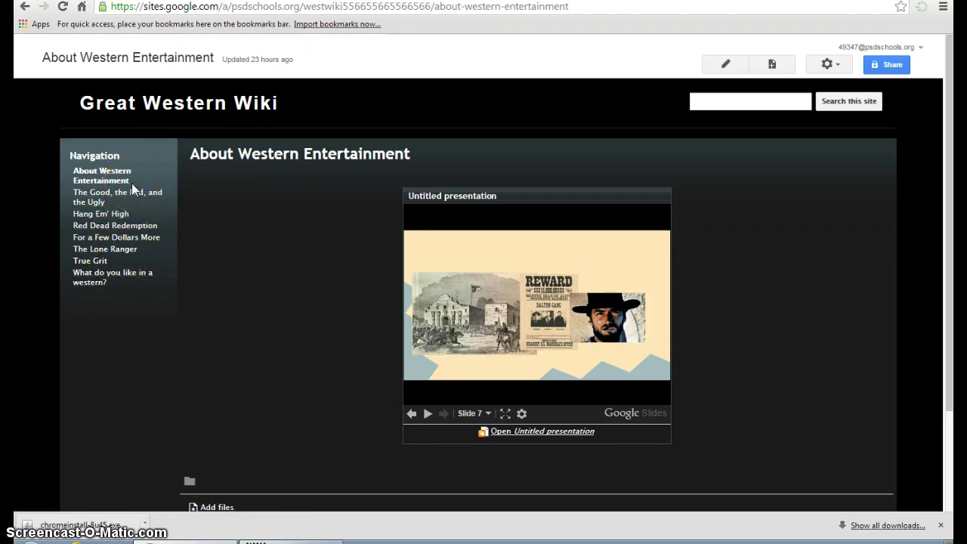
Step: Open the page What do you like in a western? and look over its embedded survey form
{"action": "left_click", "coordinate": [120, 282]}
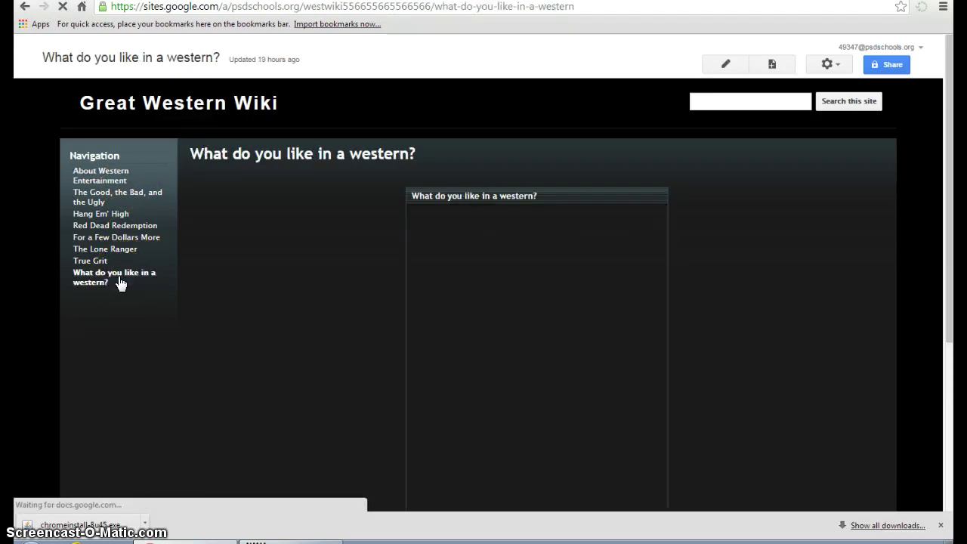
{"action": "scroll", "coordinate": [701, 335], "scroll_direction": "down", "scroll_amount": 3}
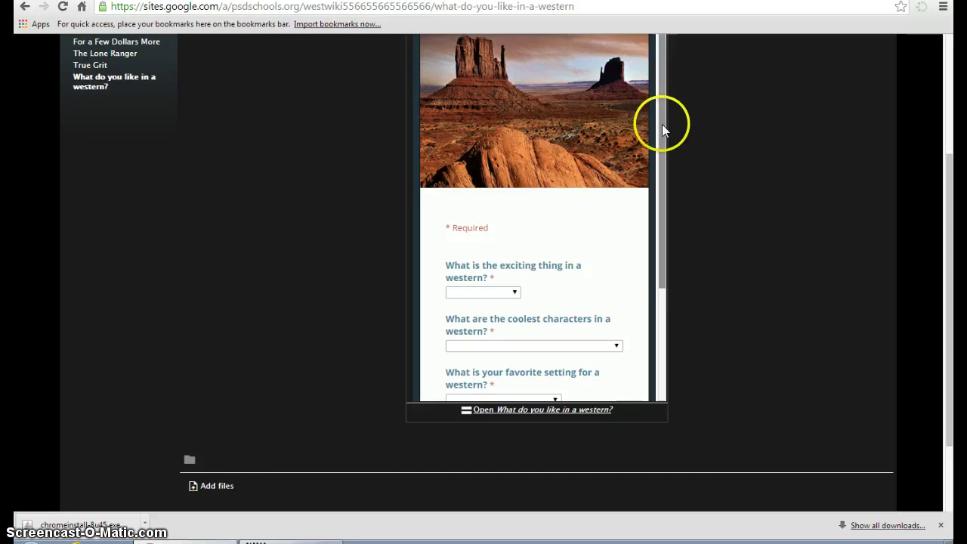
{"action": "left_click_drag", "start_coordinate": [662, 125], "coordinate": [675, 108]}
{"action": "scroll", "coordinate": [703, 234], "scroll_direction": "up", "scroll_amount": 1}
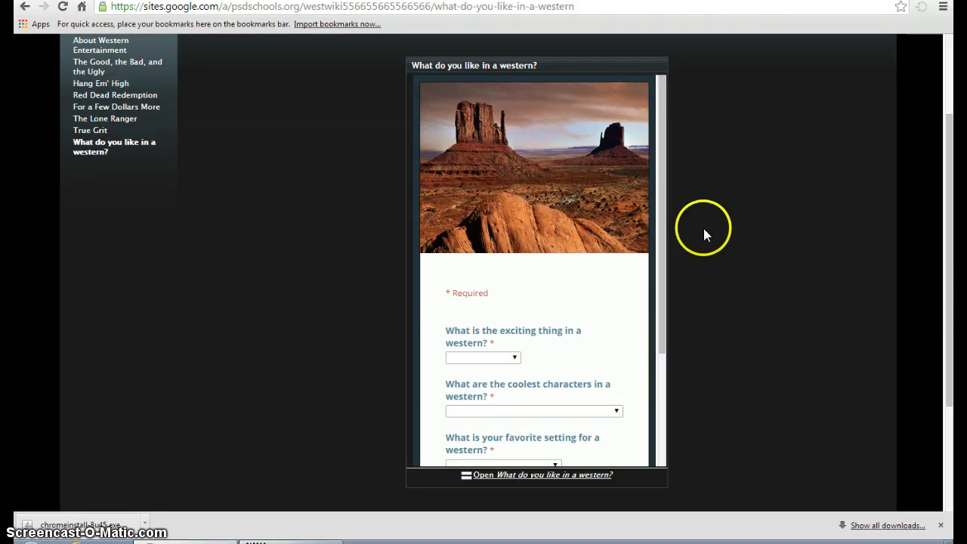
{"action": "left_click_drag", "start_coordinate": [665, 209], "coordinate": [664, 141]}
{"action": "scroll", "coordinate": [719, 225], "scroll_direction": "up", "scroll_amount": 1}
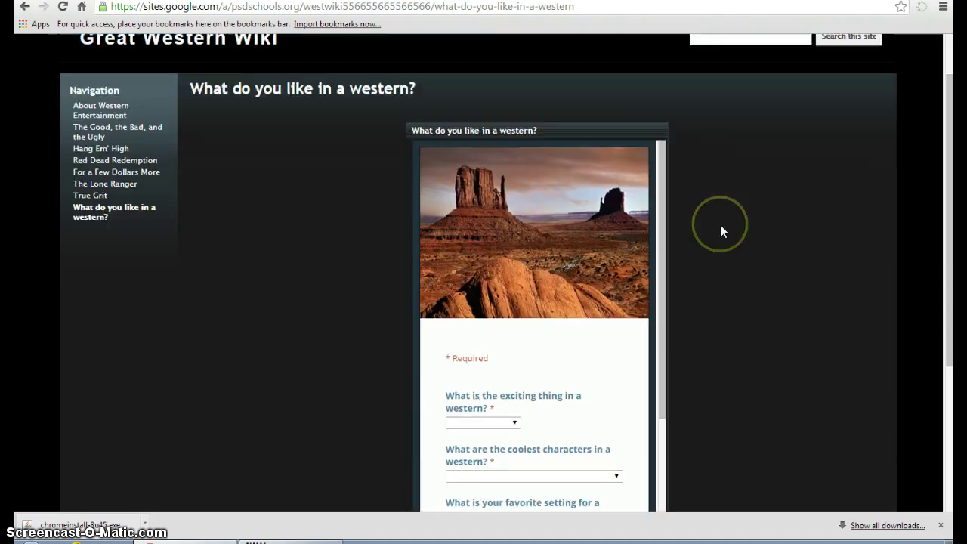
{"action": "scroll", "coordinate": [374, 324], "scroll_direction": "up", "scroll_amount": 1}
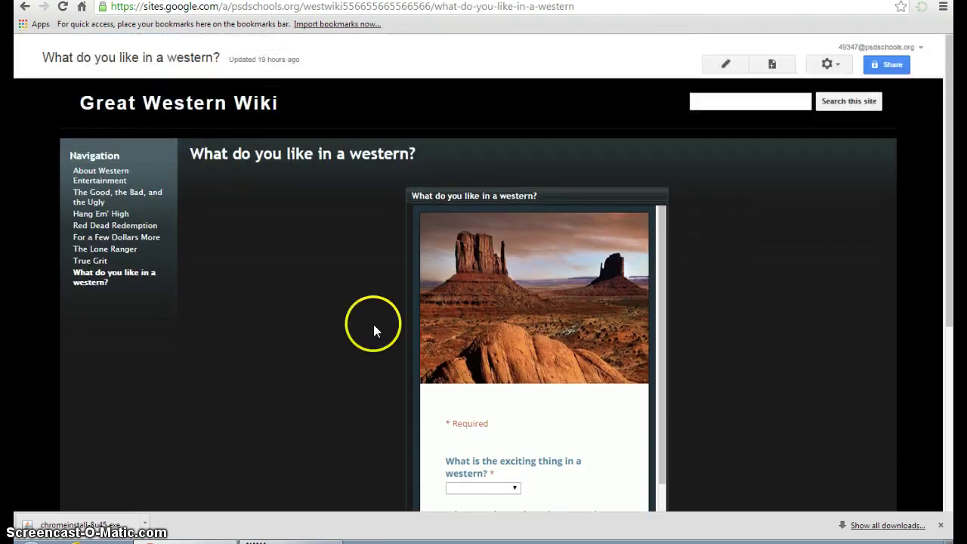
Step: Return to the page The Good, the Bad, and the Ugly and check its file attachment area below the content
{"action": "left_click", "coordinate": [110, 195]}
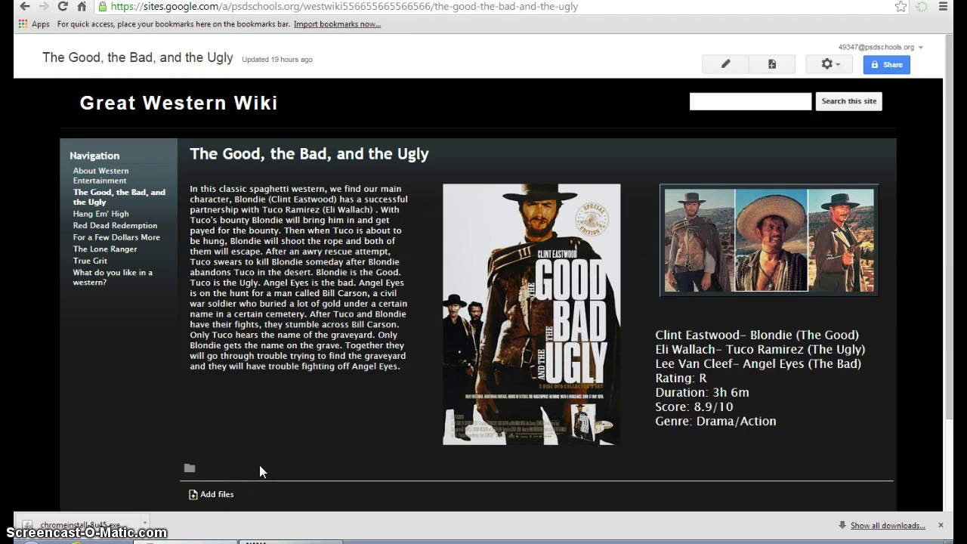
{"action": "left_click", "coordinate": [188, 468]}
{"action": "scroll", "coordinate": [290, 444], "scroll_direction": "down", "scroll_amount": 1}
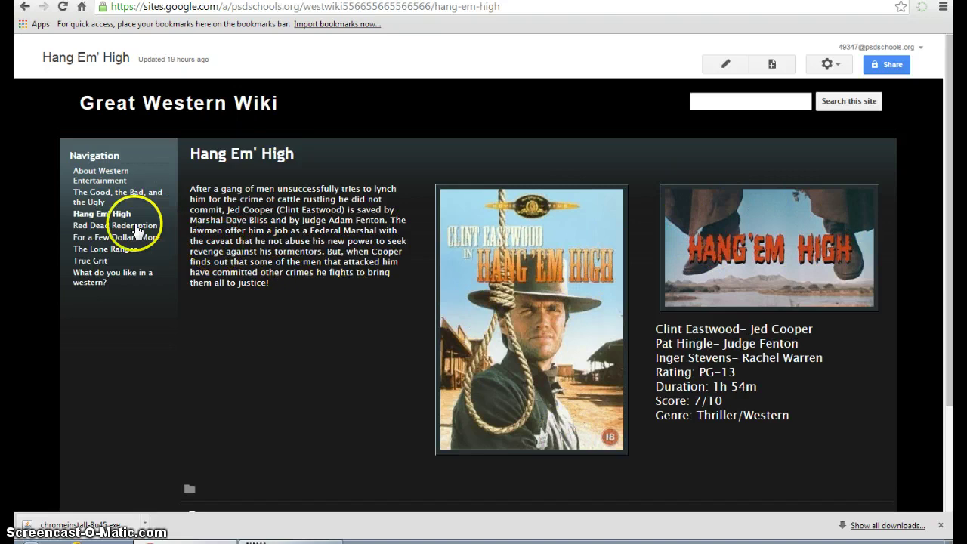
Step: Visit the Red Dead Redemption, For a Few Dollars More, The Lone Ranger and True Grit pages, and open True Grit for editing
{"action": "left_click", "coordinate": [134, 224]}
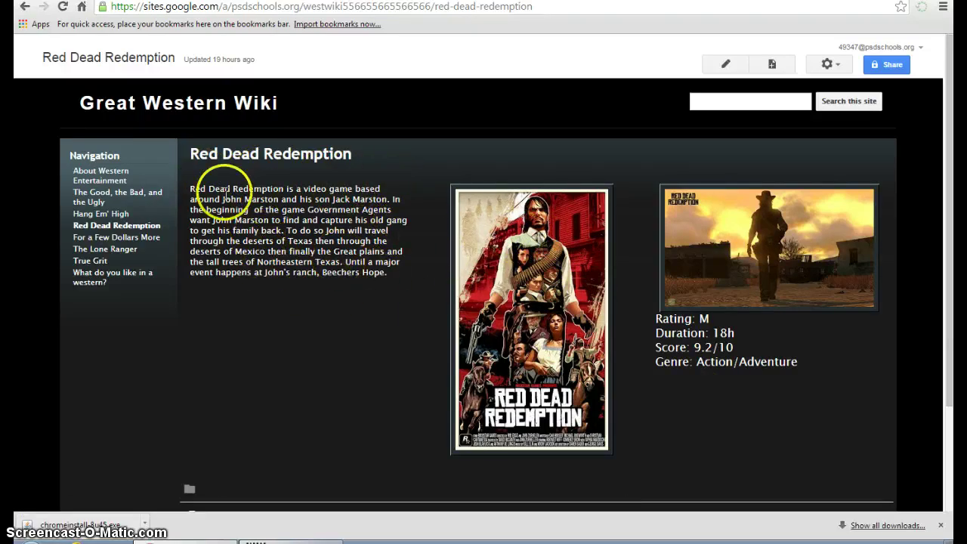
{"action": "left_click", "coordinate": [125, 238]}
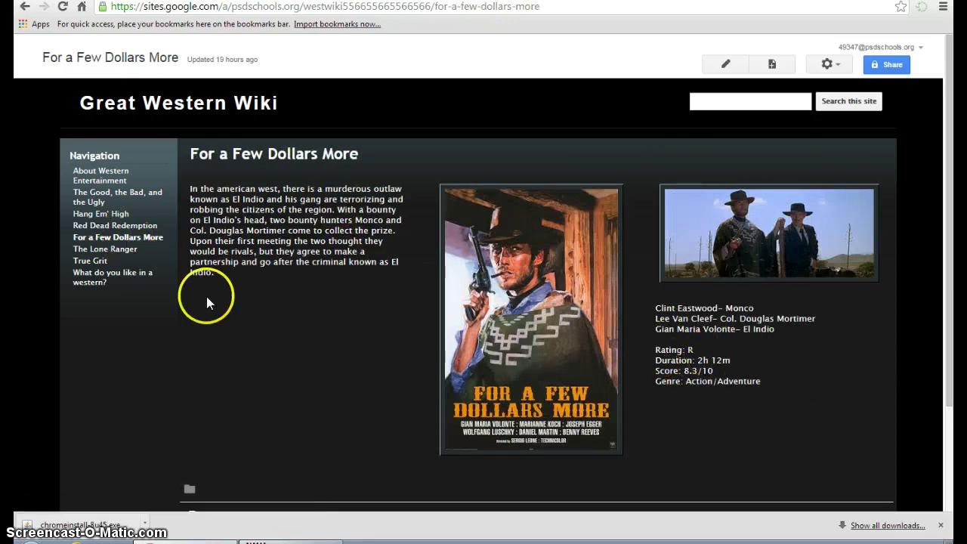
{"action": "left_click", "coordinate": [130, 251]}
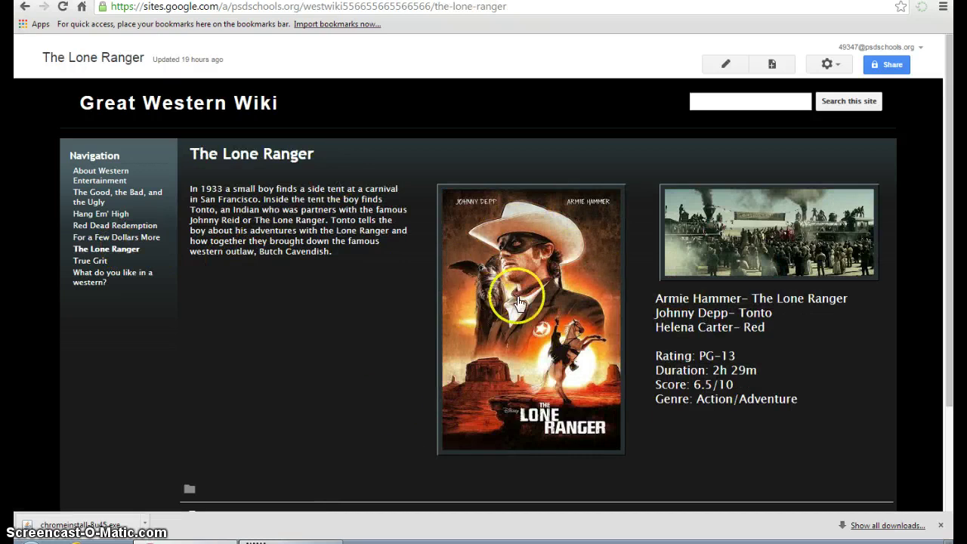
{"action": "left_click", "coordinate": [97, 260]}
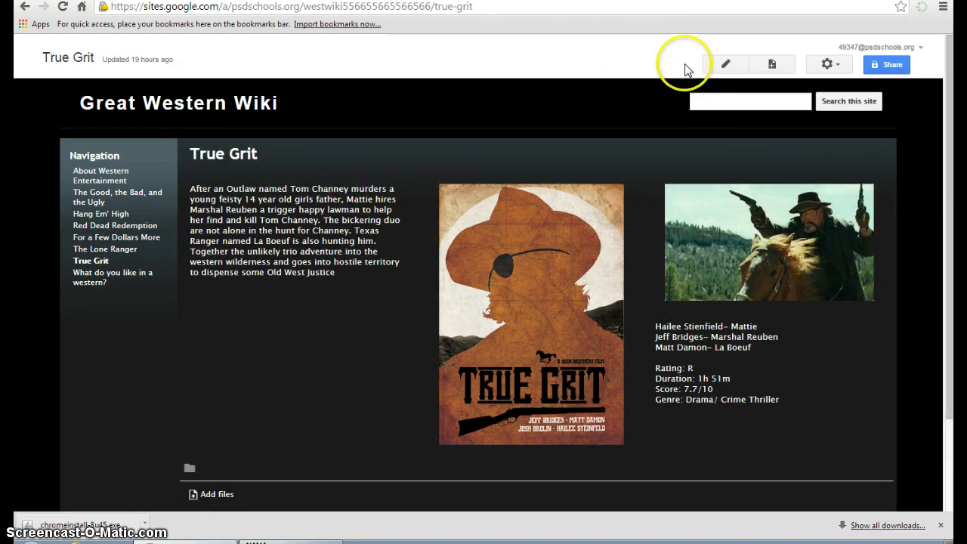
{"action": "left_click", "coordinate": [726, 65]}
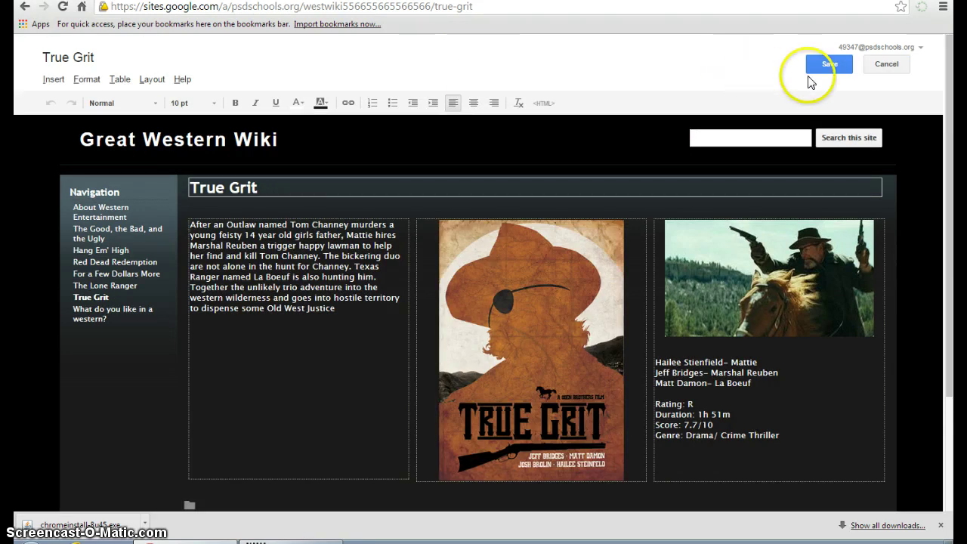
Step: Save the True Grit page, then create and save a top-level web page named Fistful of Dollars
{"action": "left_click", "coordinate": [828, 64]}
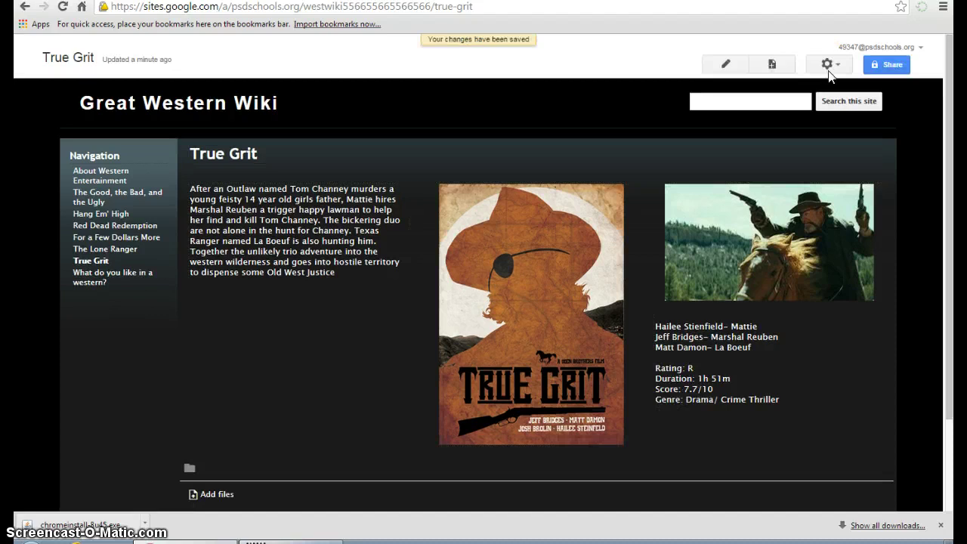
{"action": "left_click", "coordinate": [773, 66]}
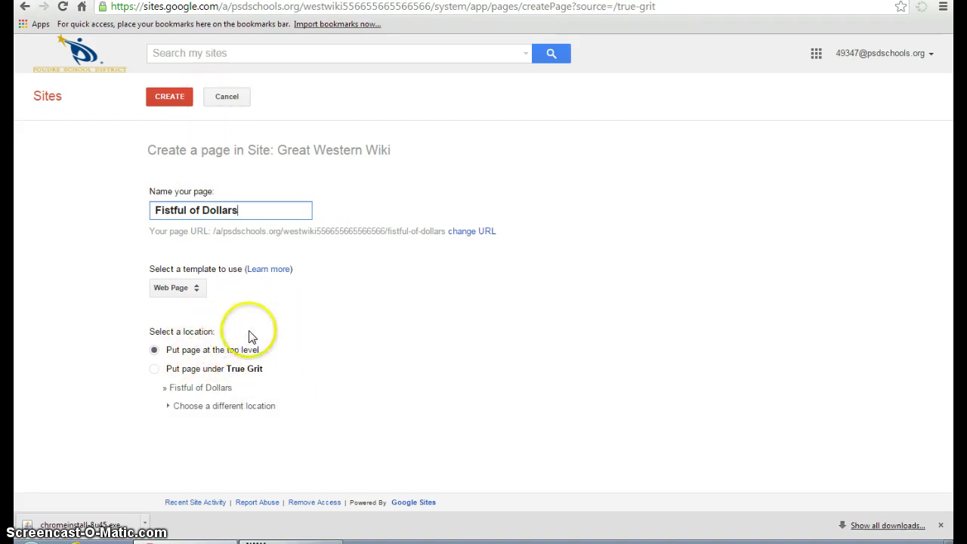
{"action": "left_click", "coordinate": [165, 93]}
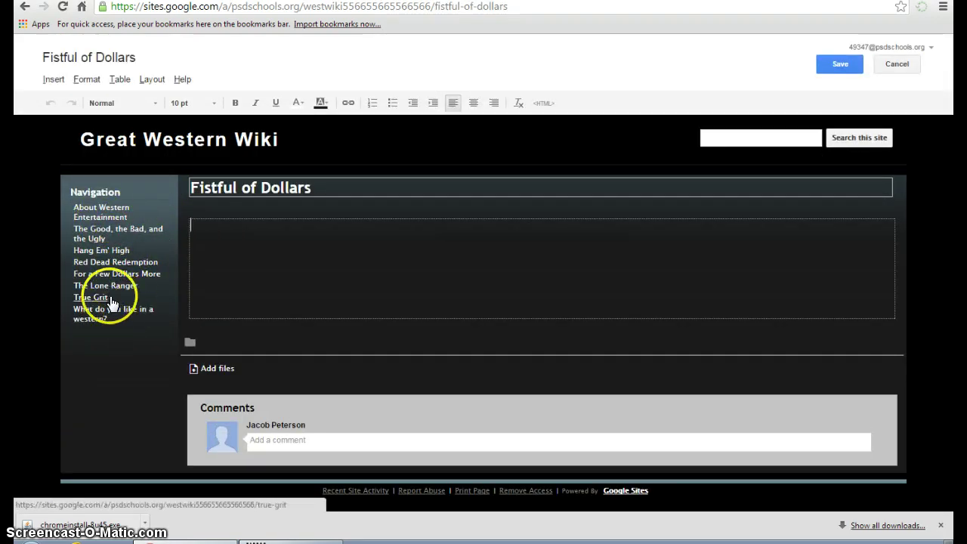
{"action": "left_click", "coordinate": [841, 65]}
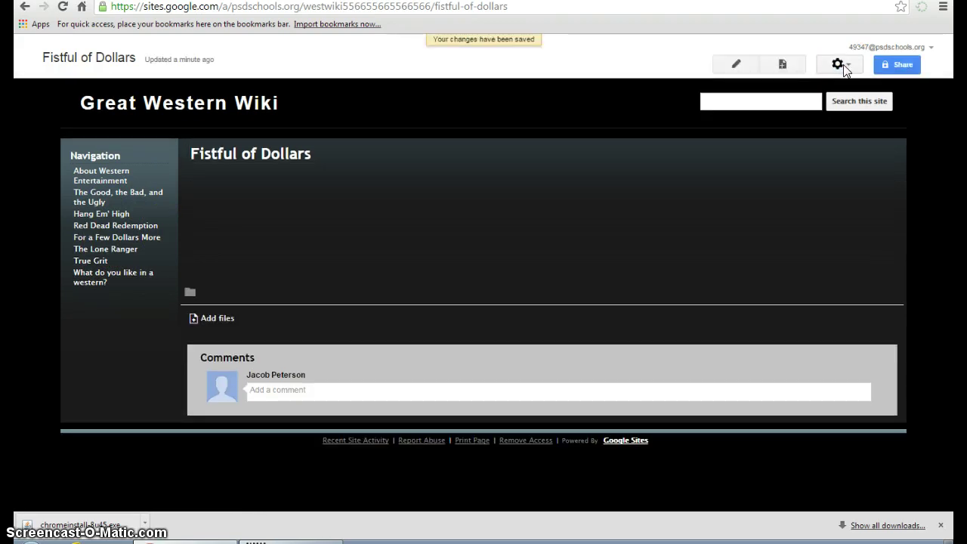
Step: Edit the site layout to add the Fistful of Dollars page to the sidebar navigation
{"action": "left_click", "coordinate": [844, 66]}
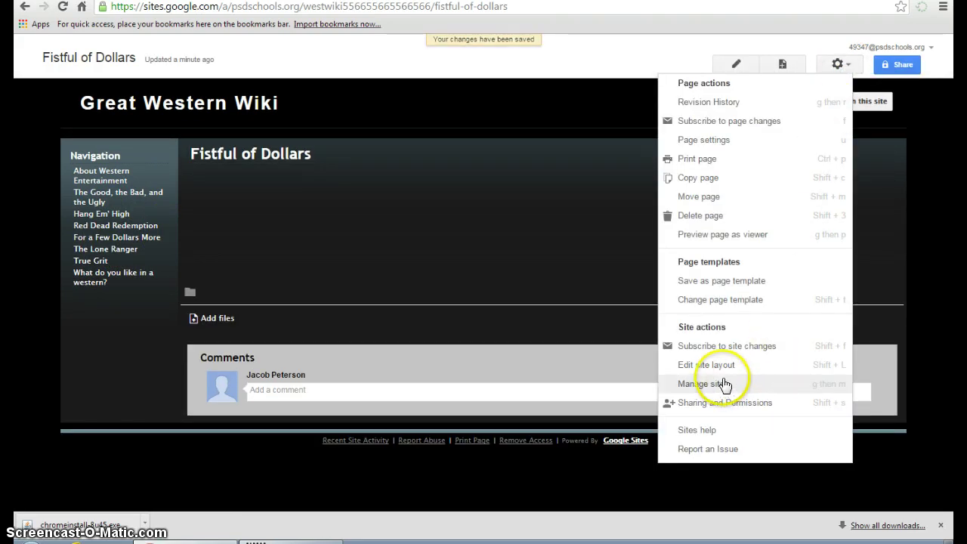
{"action": "left_click", "coordinate": [718, 367]}
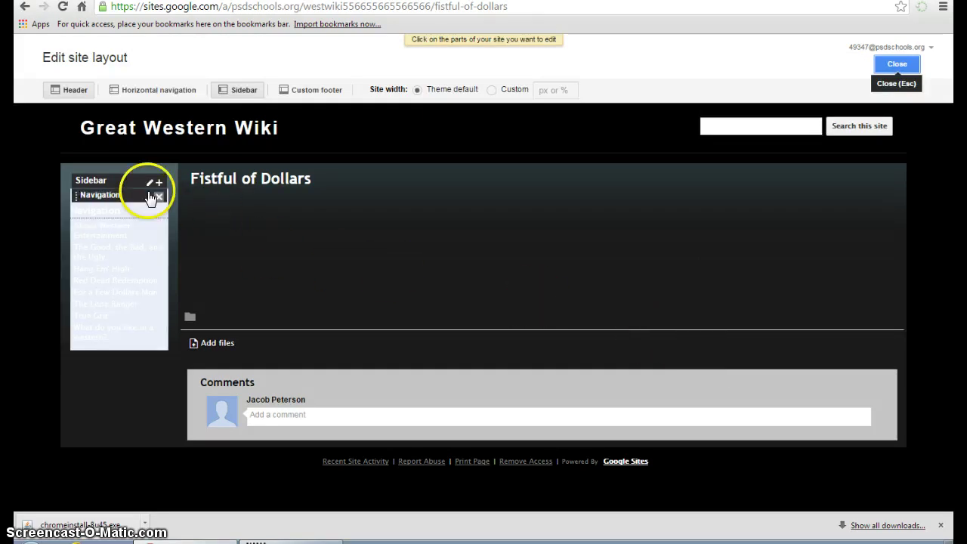
{"action": "left_click", "coordinate": [110, 206]}
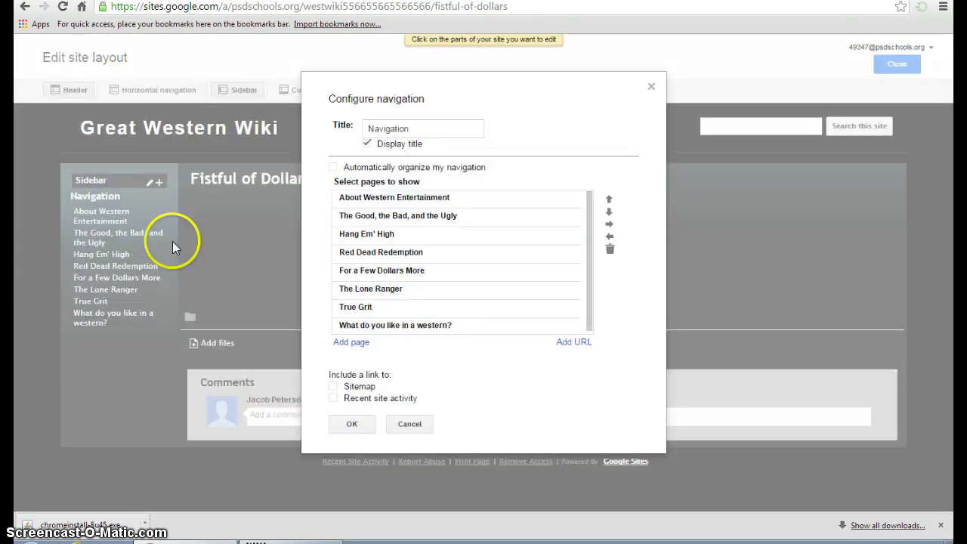
{"action": "left_click", "coordinate": [351, 342]}
{"action": "scroll", "coordinate": [462, 305], "scroll_direction": "down", "scroll_amount": 1}
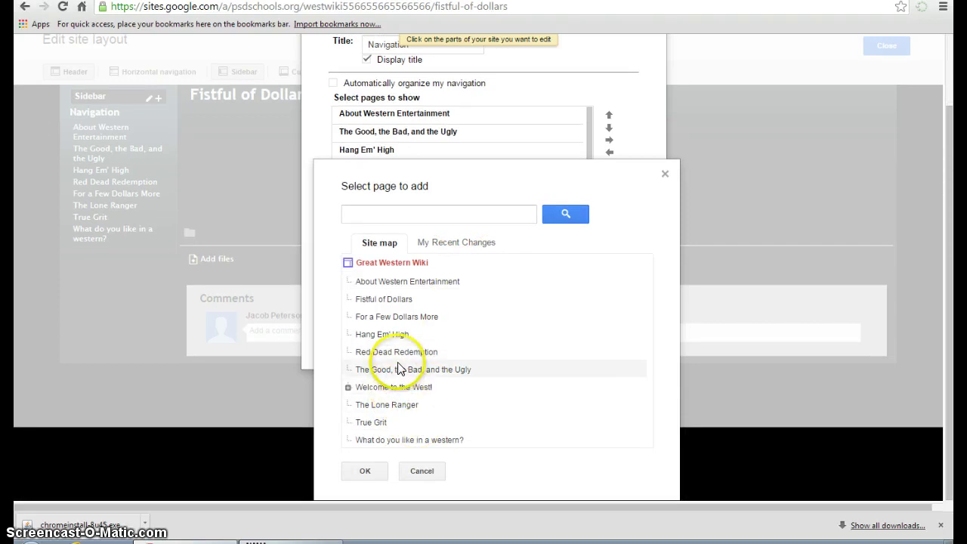
{"action": "left_click", "coordinate": [384, 301]}
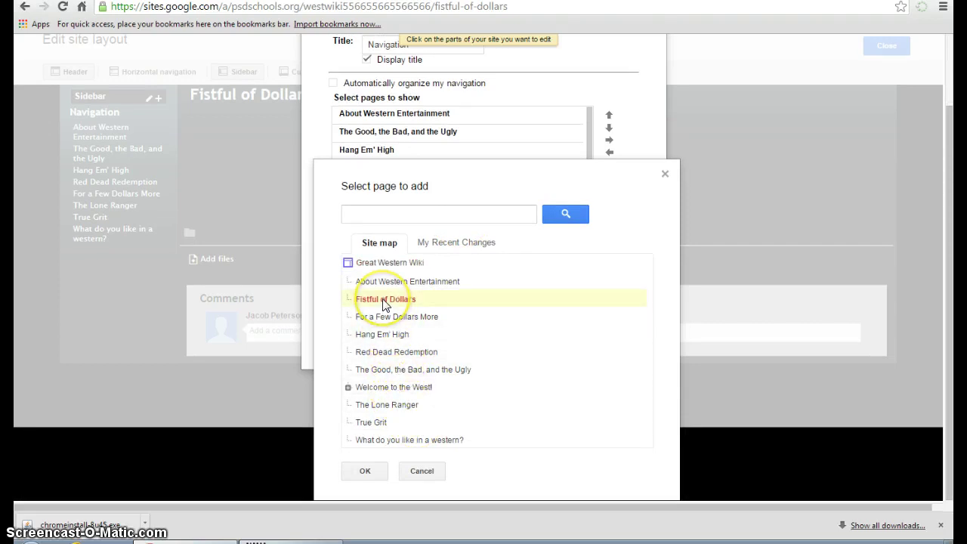
{"action": "left_click", "coordinate": [364, 471]}
{"action": "left_click", "coordinate": [352, 421]}
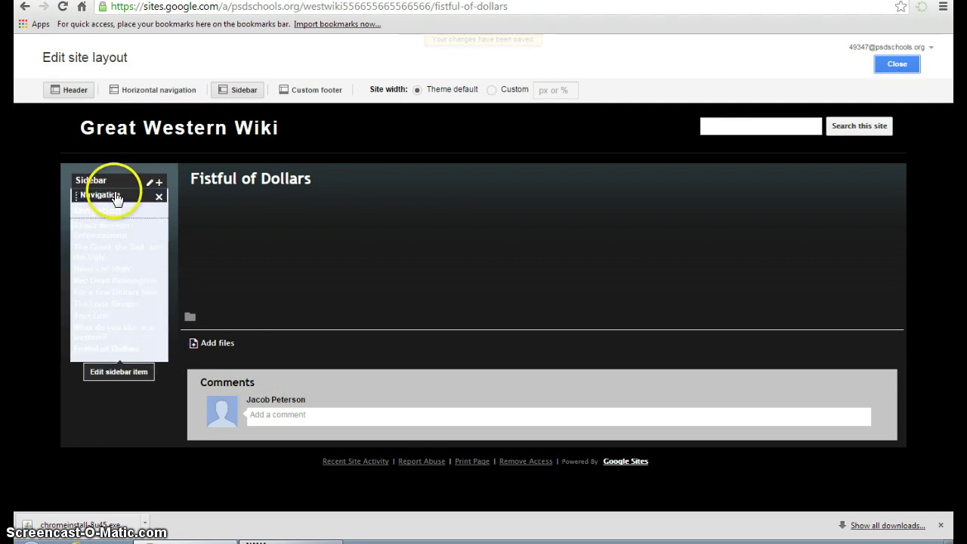
Step: Move Fistful of Dollars above What do you like in a western? in the sidebar navigation and finish editing the site layout
{"action": "left_click", "coordinate": [113, 198]}
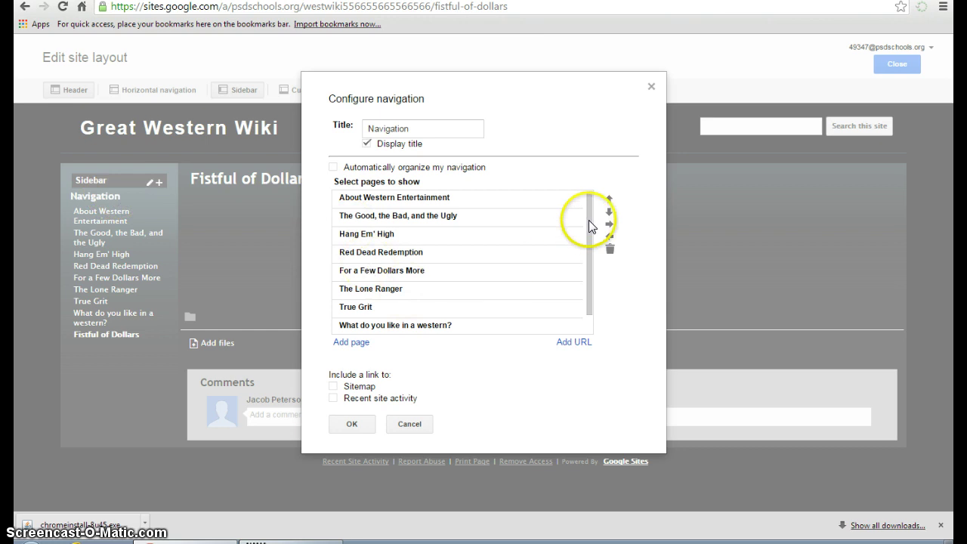
{"action": "scroll", "coordinate": [376, 325], "scroll_direction": "down", "scroll_amount": 1}
{"action": "left_click", "coordinate": [378, 322]}
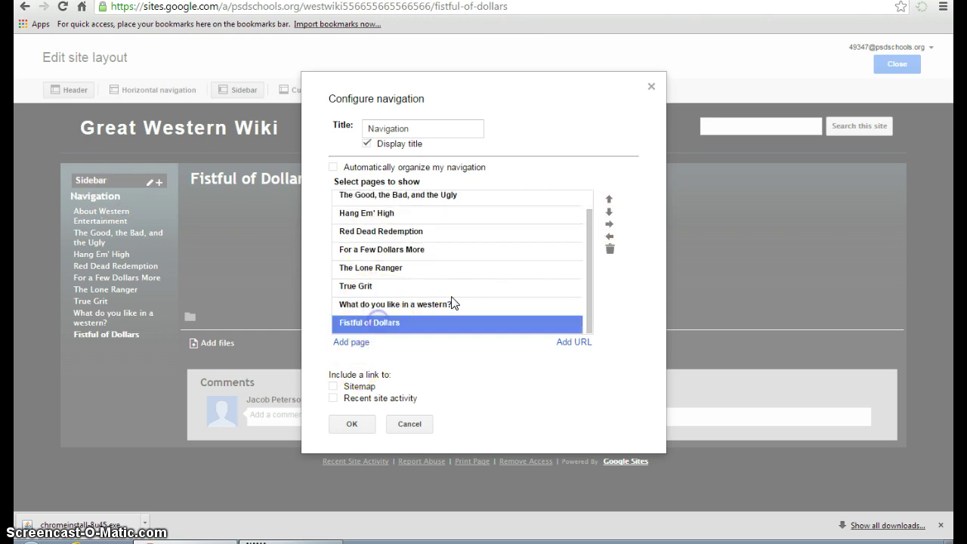
{"action": "left_click", "coordinate": [608, 199]}
{"action": "left_click", "coordinate": [340, 426]}
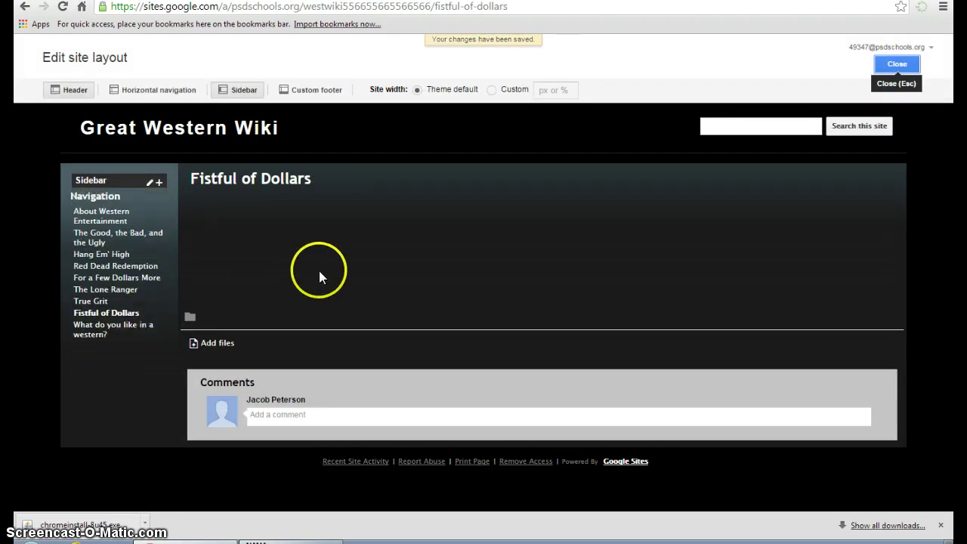
{"action": "left_click", "coordinate": [893, 65]}
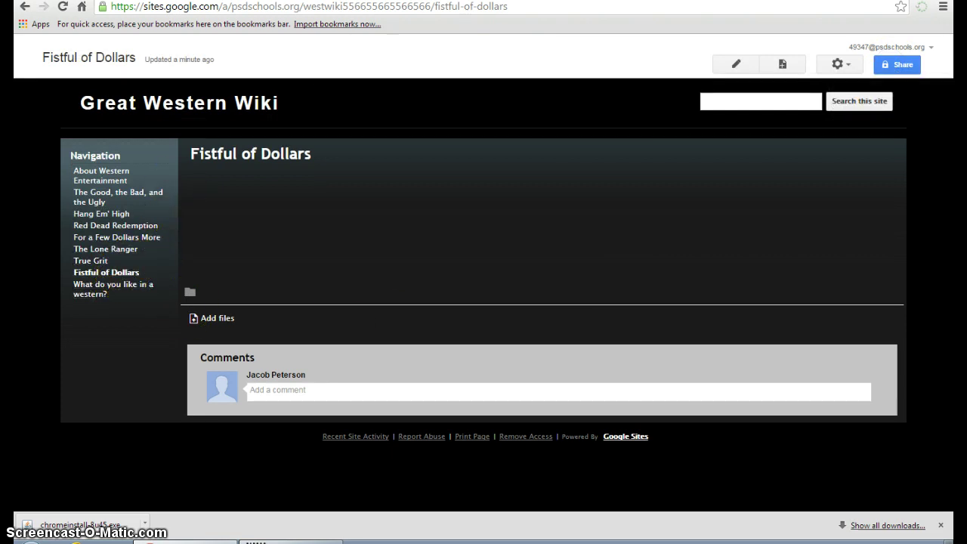
Step: Open the Fistful of Dollars page for editing and run a Google image search for fistful of dollars poster in a new tab
{"action": "left_click", "coordinate": [736, 63]}
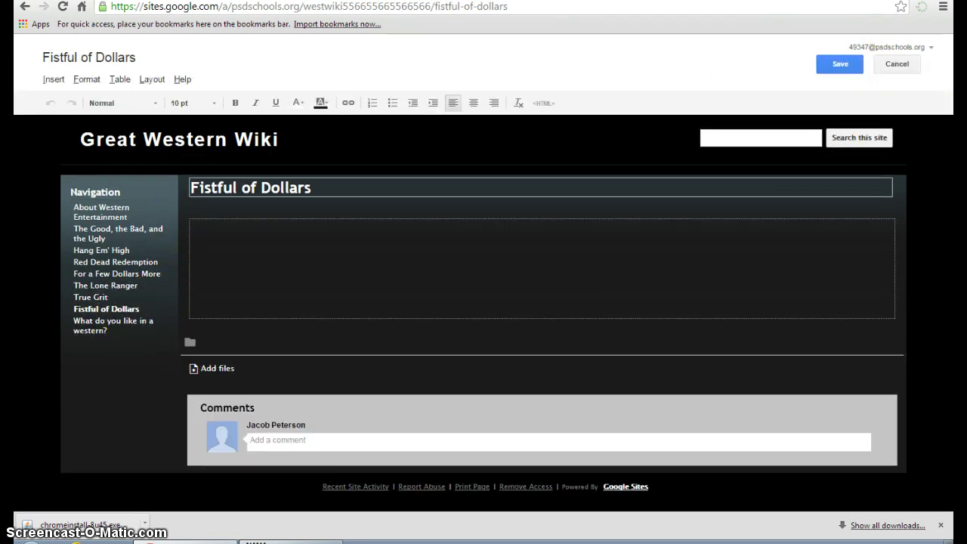
{"action": "key", "text": "ctrl+t"}
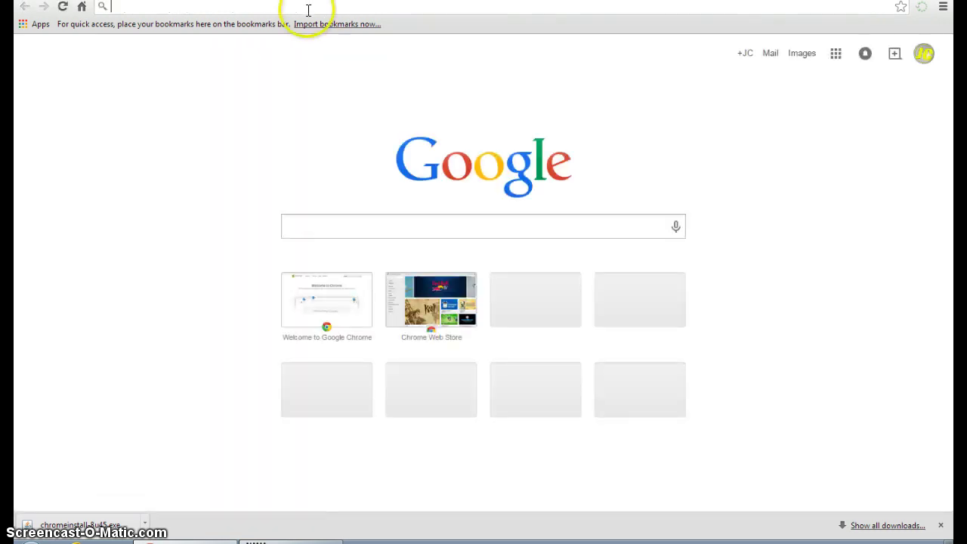
{"action": "type", "text": "fis"}
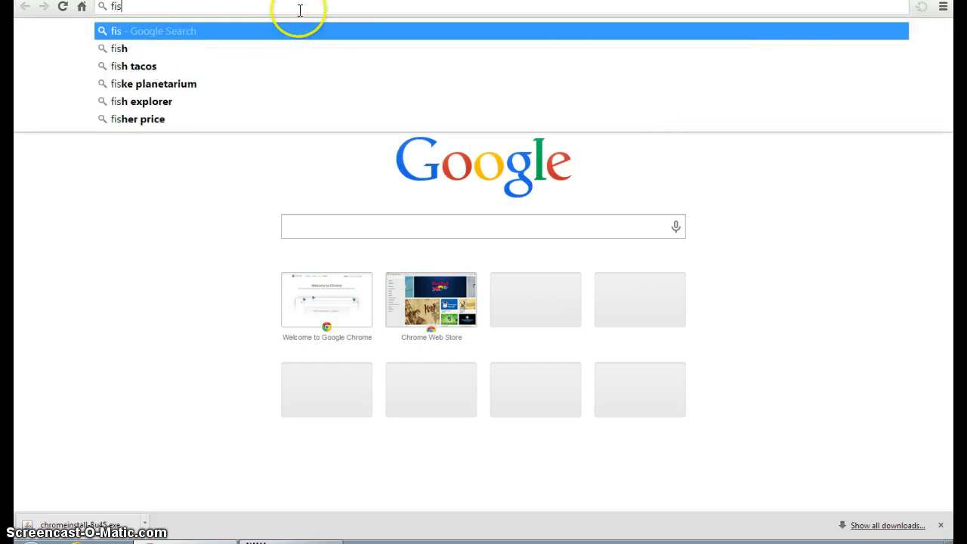
{"action": "type", "text": "tful of dollar"}
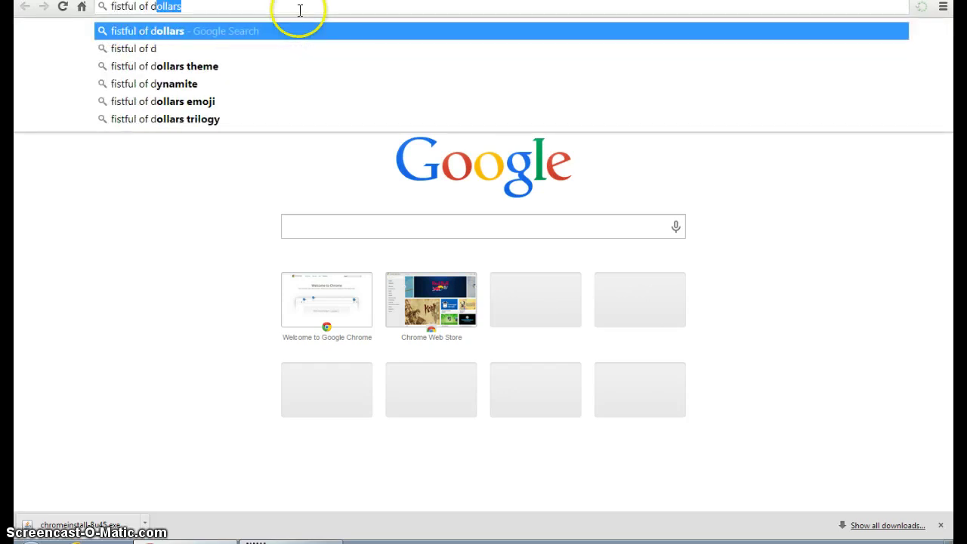
{"action": "type", "text": "s poster"}
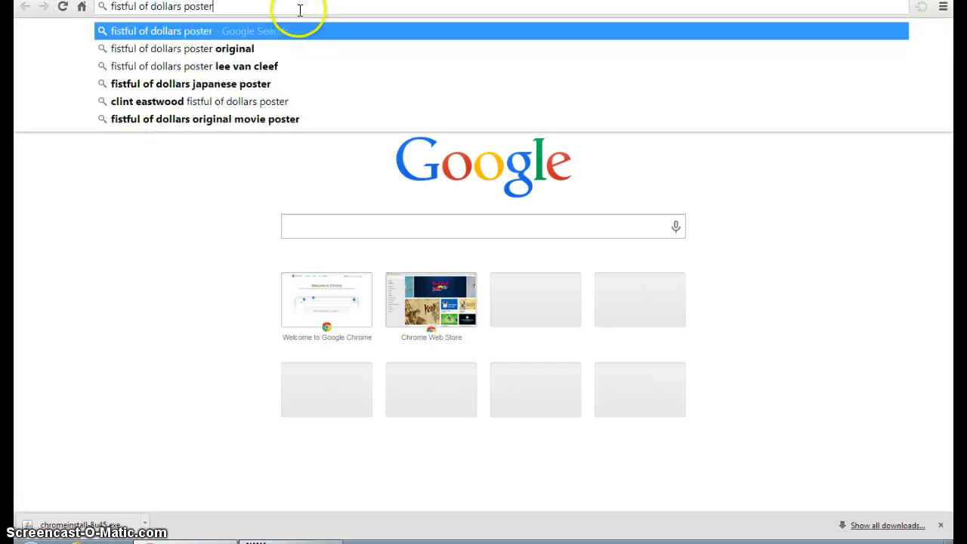
{"action": "key", "text": "Return"}
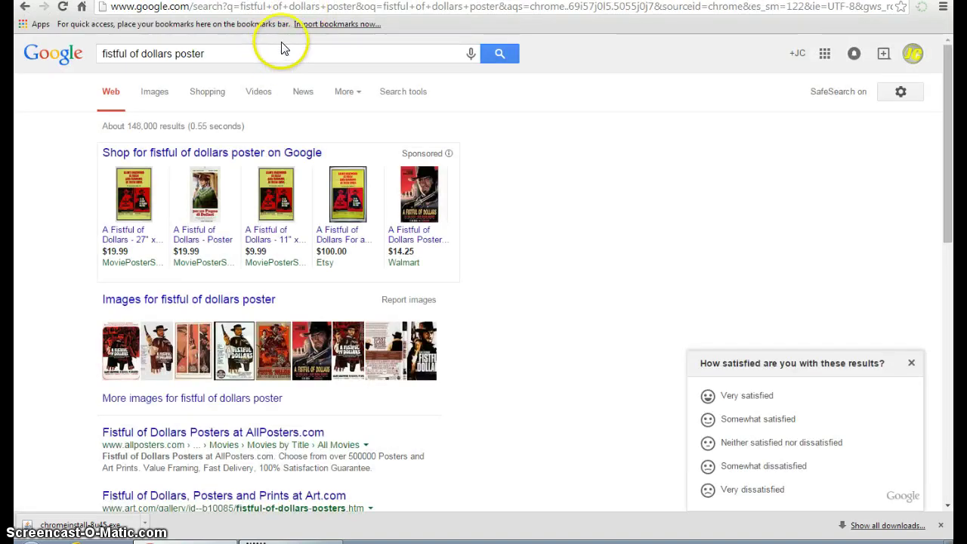
{"action": "left_click", "coordinate": [154, 91]}
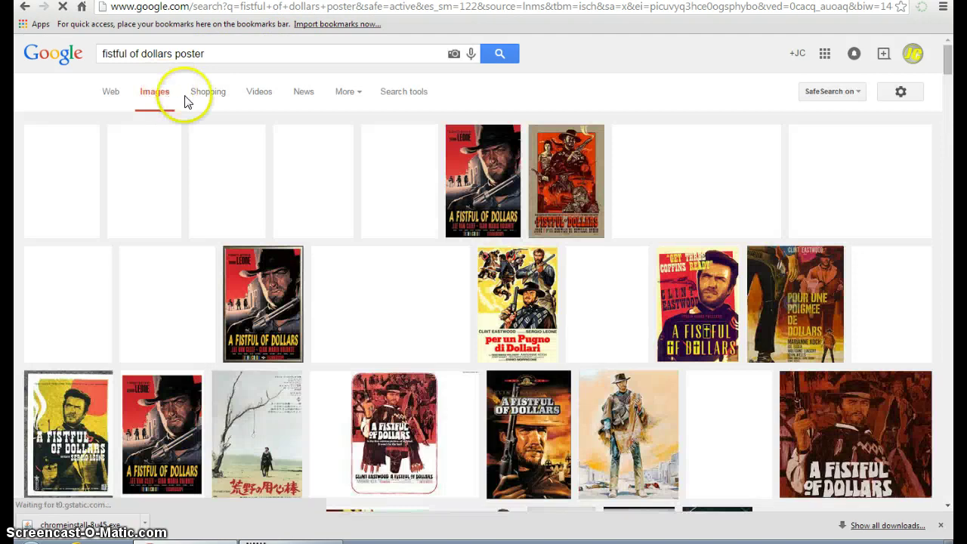
Step: Save the red A Fistful of Dollars poster to the Pictures library as pp32043-fistfull.jpg
{"action": "left_click", "coordinate": [460, 195]}
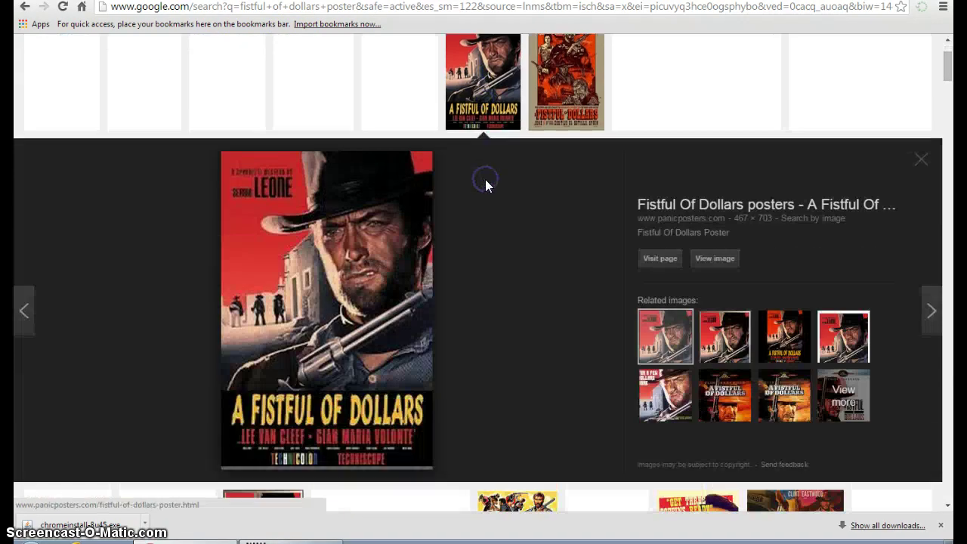
{"action": "right_click", "coordinate": [358, 286]}
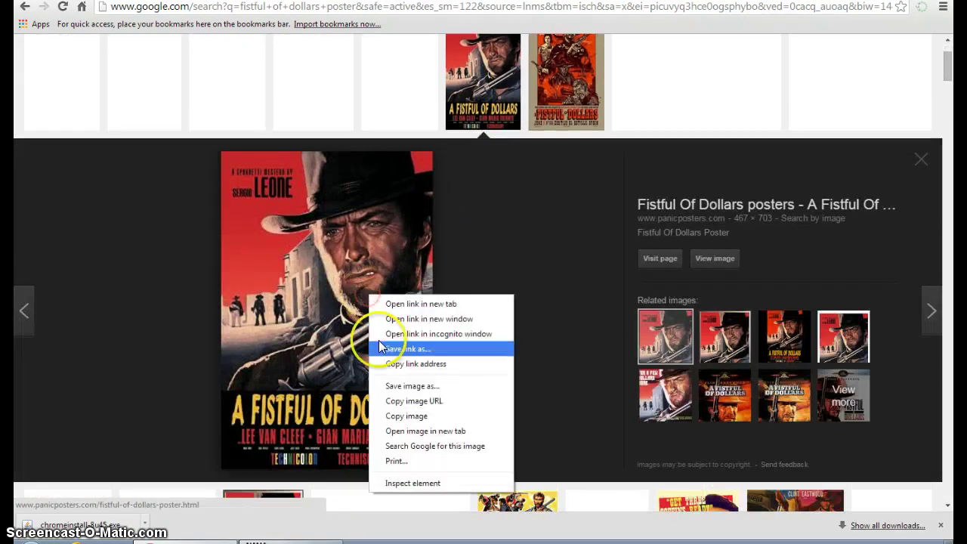
{"action": "left_click", "coordinate": [388, 384]}
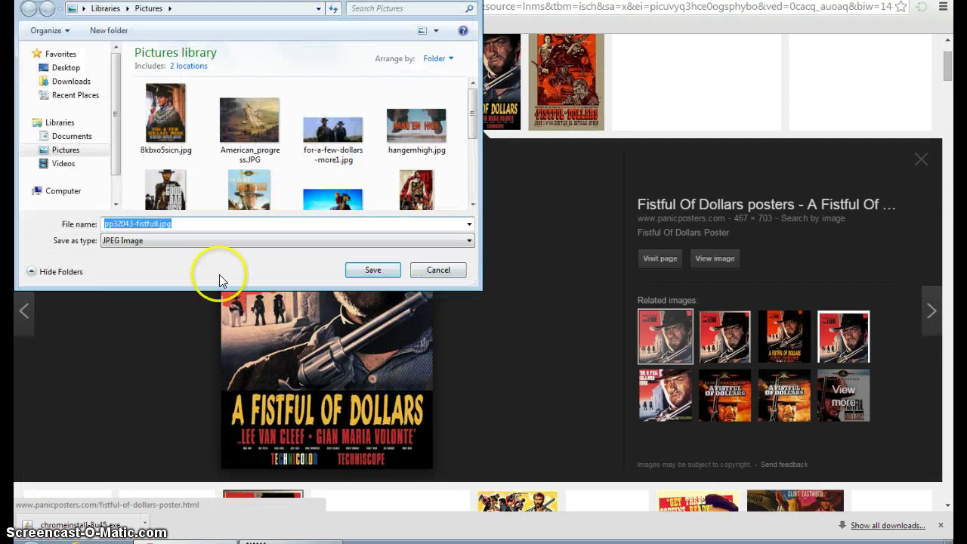
{"action": "left_click", "coordinate": [373, 271]}
Step: Return to the Fistful of Dollars page and apply the Three column (simple) layout
{"action": "key", "text": "ctrl+Tab"}
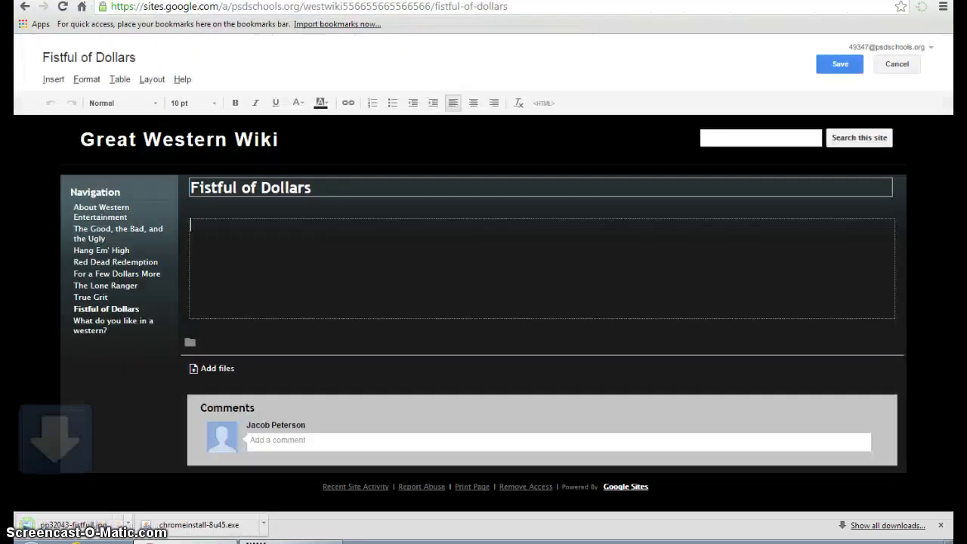
{"action": "left_click", "coordinate": [149, 80]}
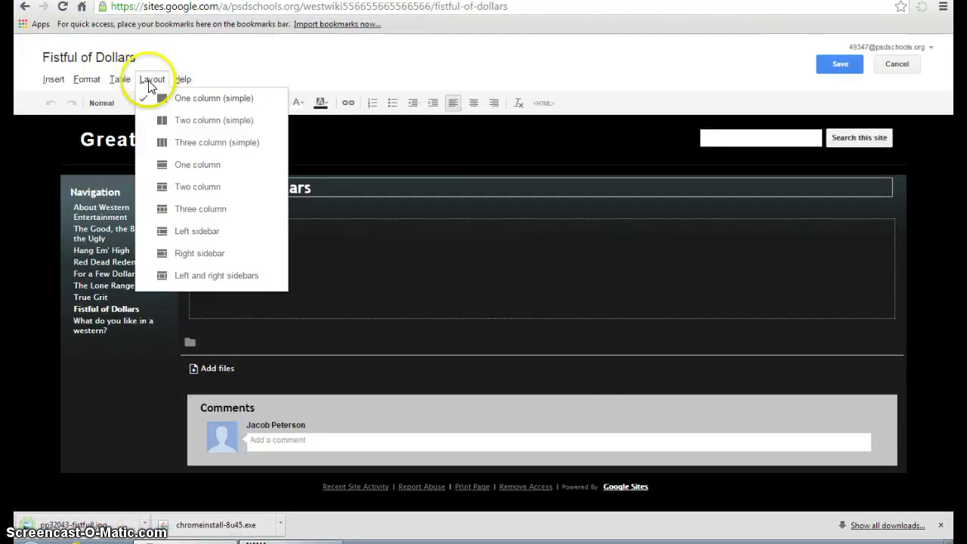
{"action": "left_click", "coordinate": [192, 142]}
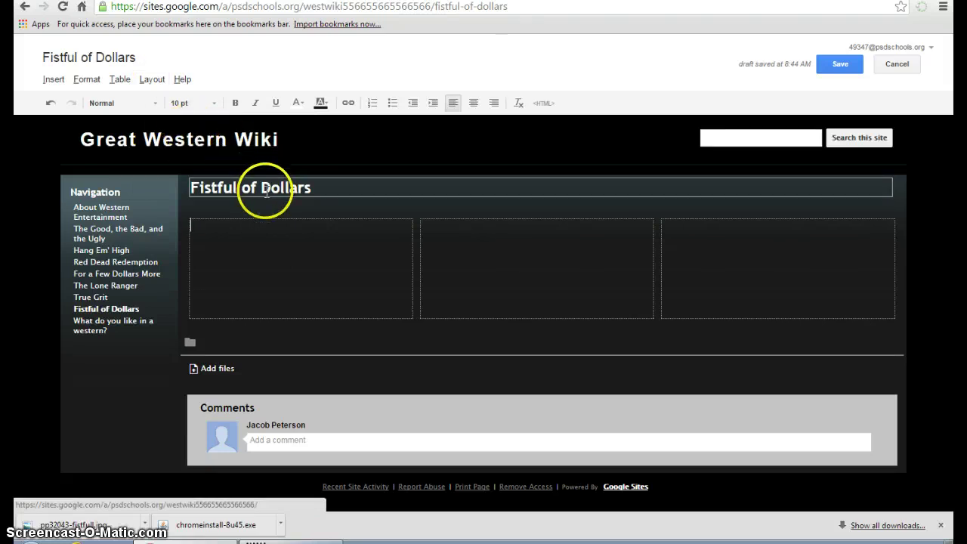
Step: Insert the uploaded image pp32043-fistfull.jpg into the middle column and set its size to L
{"action": "left_click", "coordinate": [436, 238]}
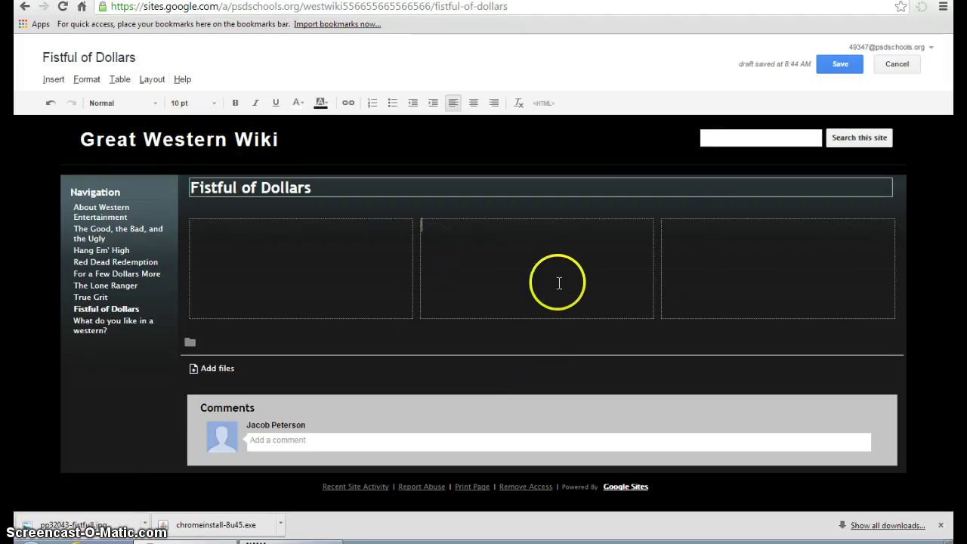
{"action": "left_click", "coordinate": [43, 79]}
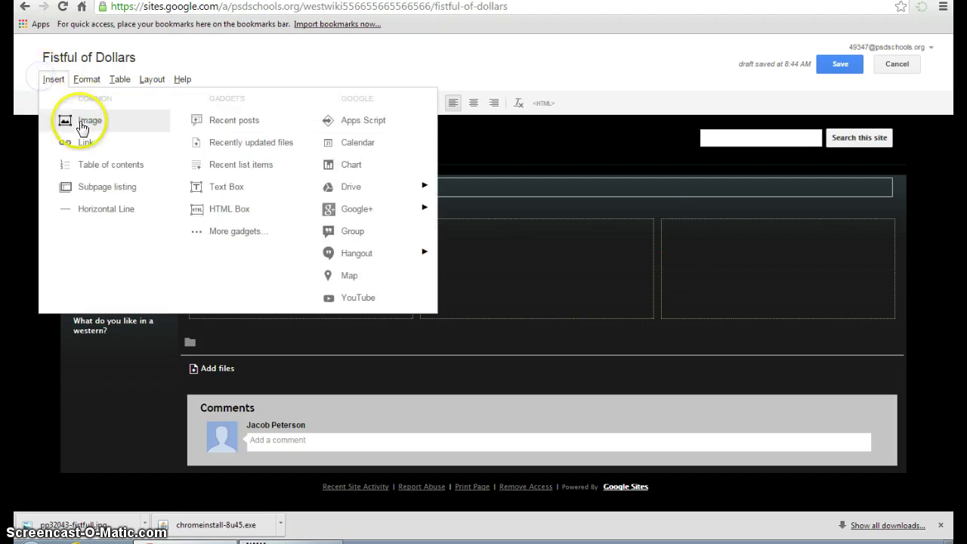
{"action": "left_click", "coordinate": [80, 121]}
{"action": "left_click", "coordinate": [402, 251]}
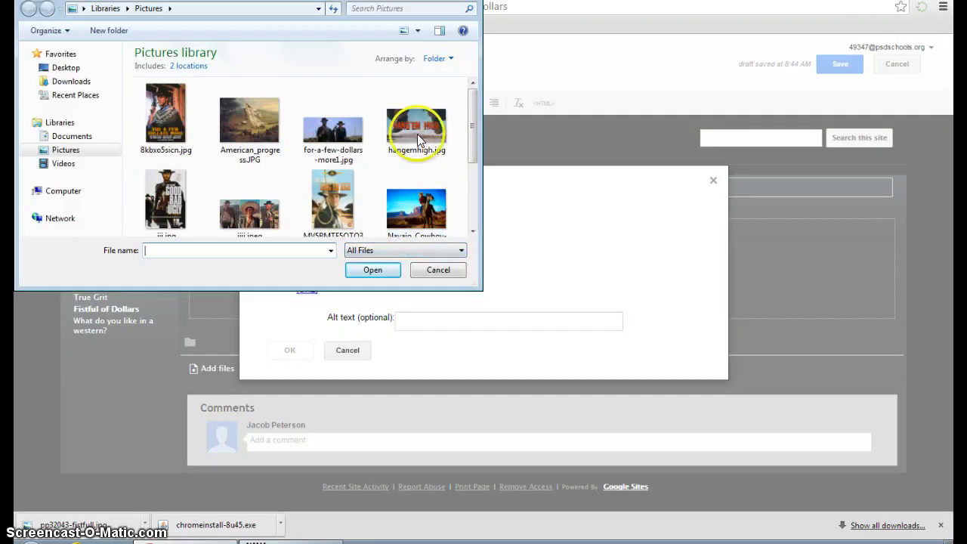
{"action": "left_click_drag", "start_coordinate": [470, 121], "coordinate": [477, 189]}
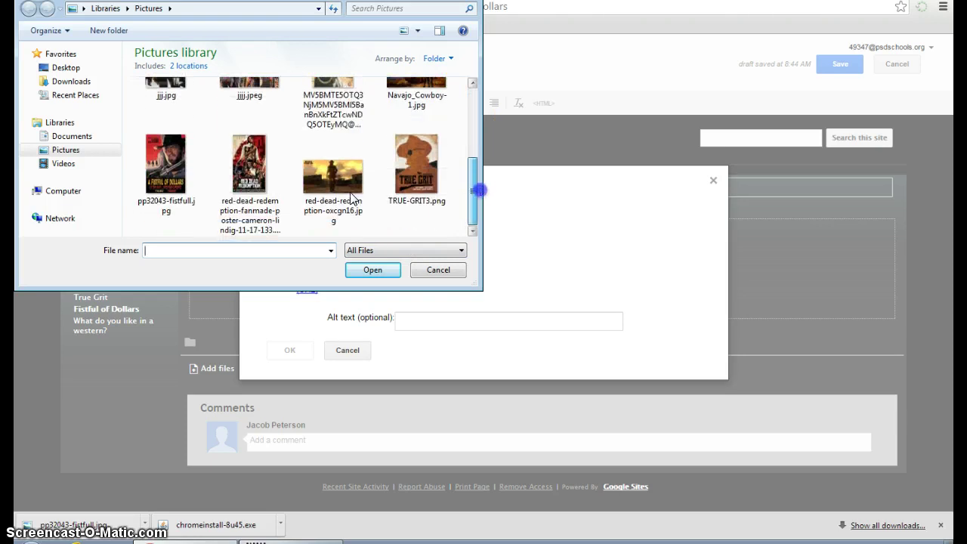
{"action": "left_click", "coordinate": [167, 170]}
{"action": "left_click", "coordinate": [368, 269]}
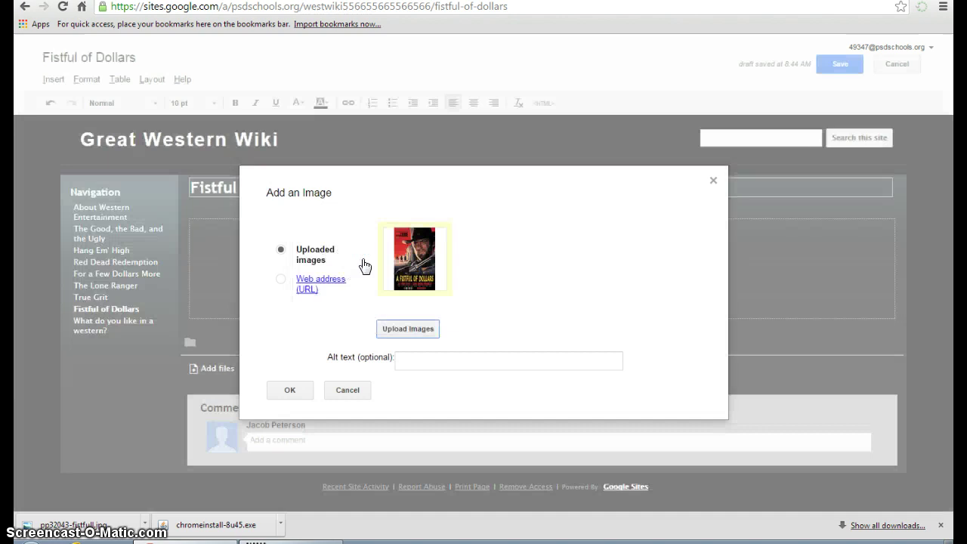
{"action": "left_click", "coordinate": [399, 321]}
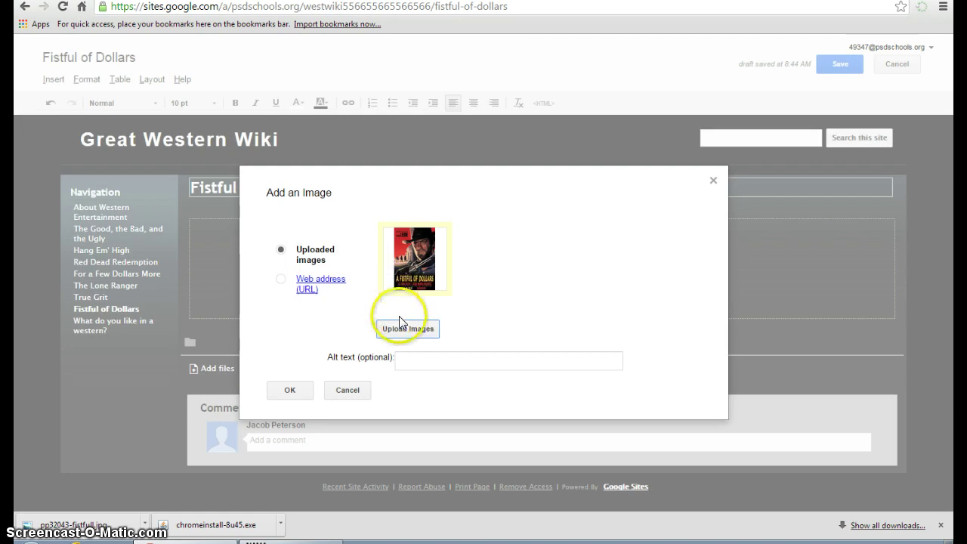
{"action": "left_click", "coordinate": [289, 389]}
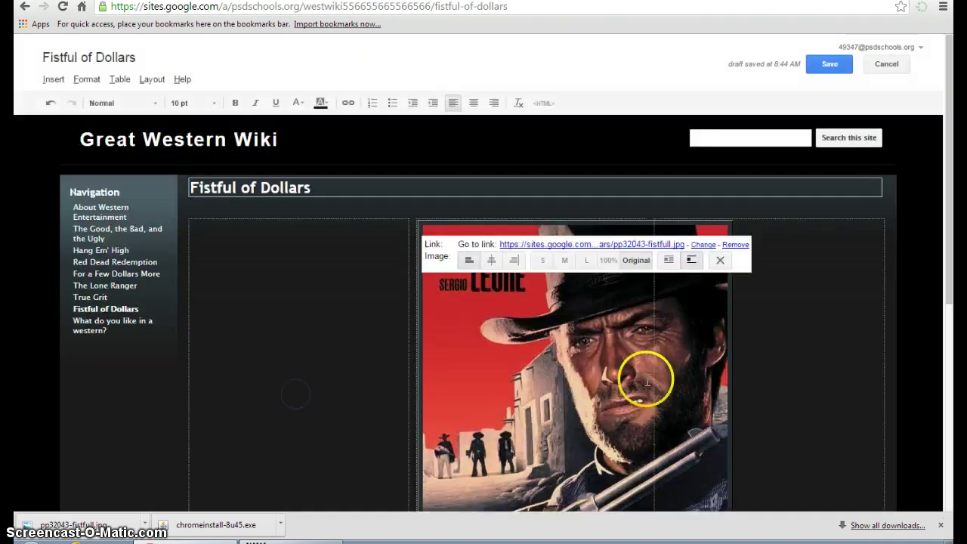
{"action": "left_click", "coordinate": [587, 260]}
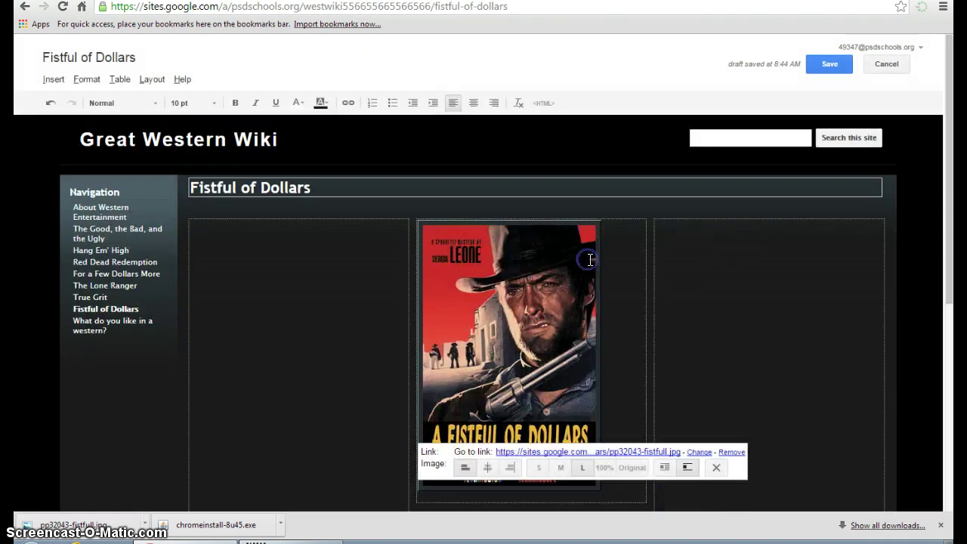
Step: Centre the poster image in the middle column and place the text cursor in the third column
{"action": "left_click", "coordinate": [487, 467]}
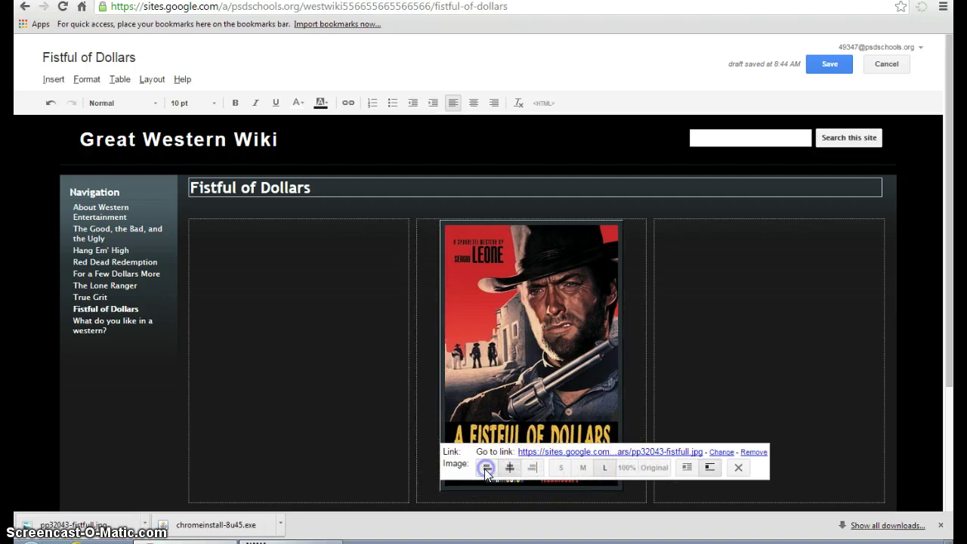
{"action": "left_click", "coordinate": [682, 244]}
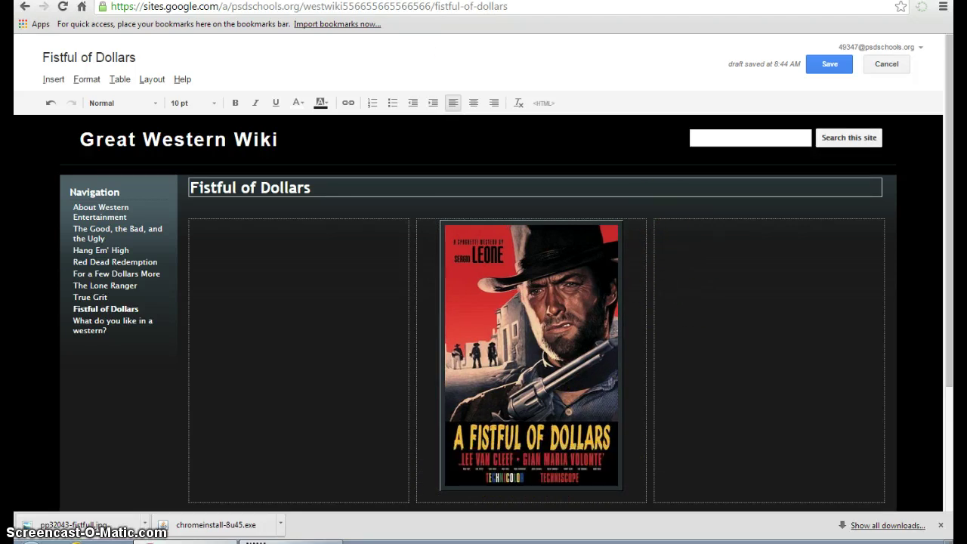
Step: Switch to the image results tab and run a new Google search for fistful of dollars
{"action": "left_click", "coordinate": [371, 0]}
{"action": "left_click", "coordinate": [375, 8]}
{"action": "key", "text": "BackSpace"}
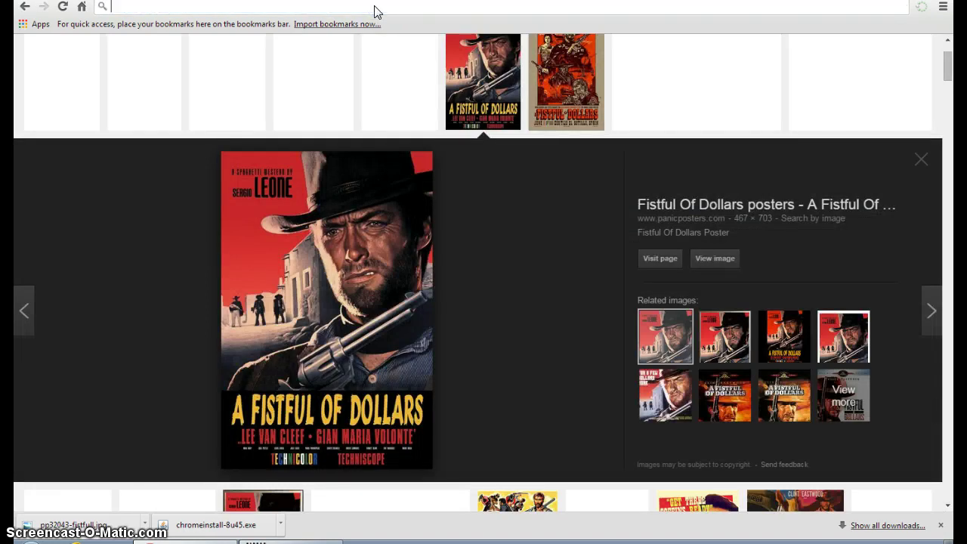
{"action": "type", "text": "fistf"}
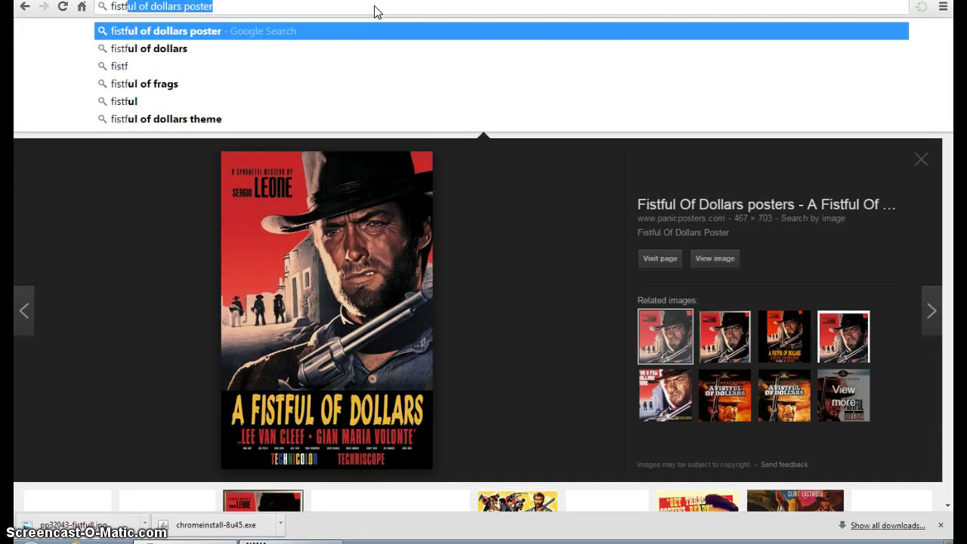
{"action": "type", "text": "ul of do"}
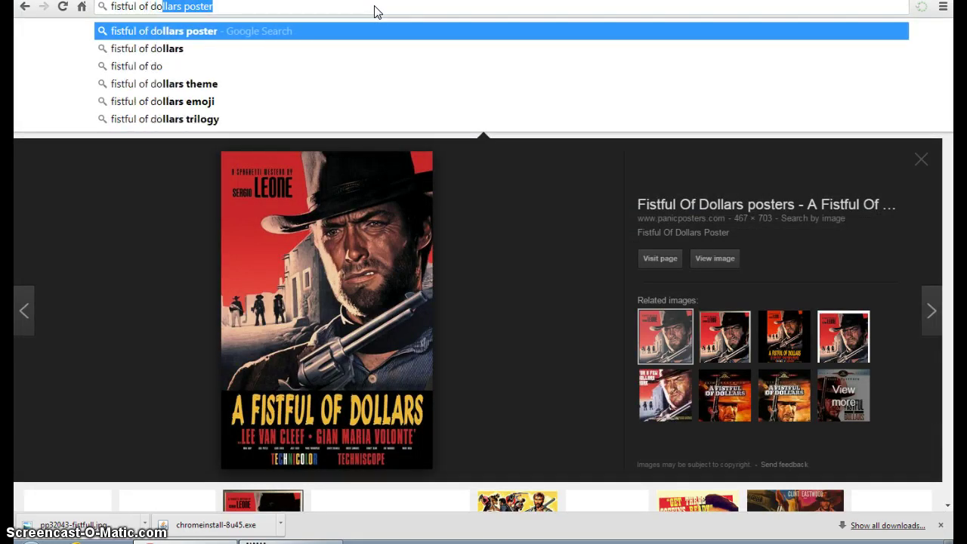
{"action": "type", "text": "llar"}
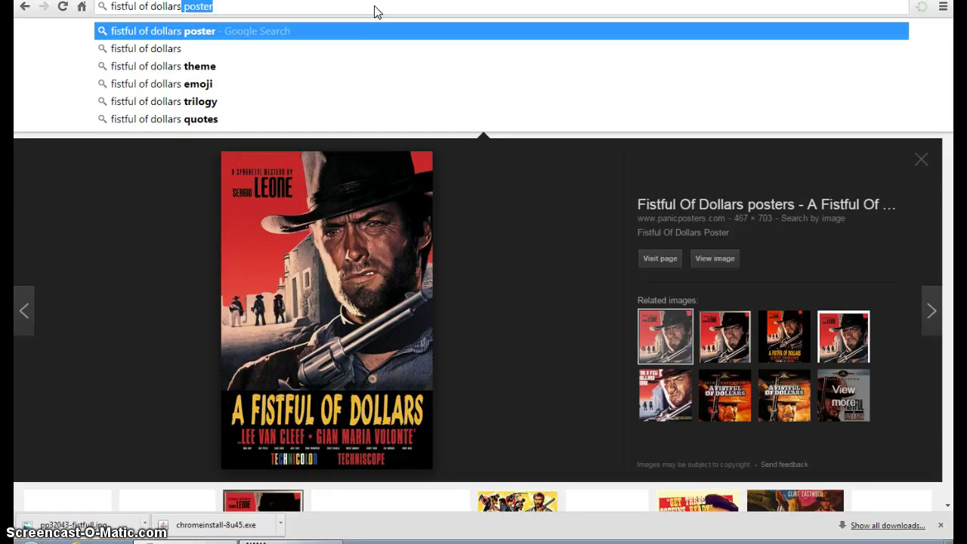
{"action": "type", "text": "s"}
{"action": "key", "text": "Return"}
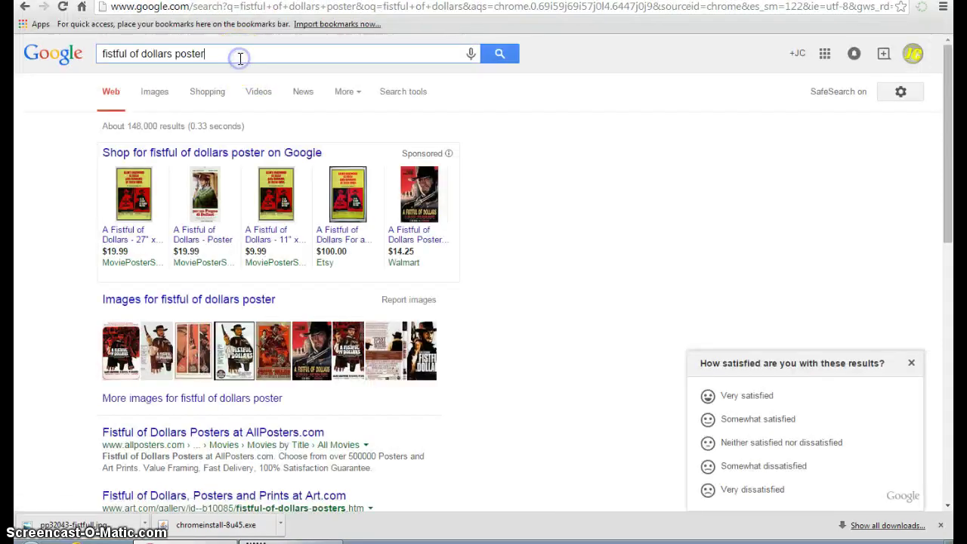
Step: Remove the word poster from the search query and show the image results for fistful of dollars
{"action": "key", "text": "BackSpace"}
{"action": "key", "text": "BackSpace"}
{"action": "key", "text": "BackSpace"}
{"action": "key", "text": "BackSpace"}
{"action": "key", "text": "BackSpace"}
{"action": "key", "text": "BackSpace"}
{"action": "key", "text": "BackSpace"}
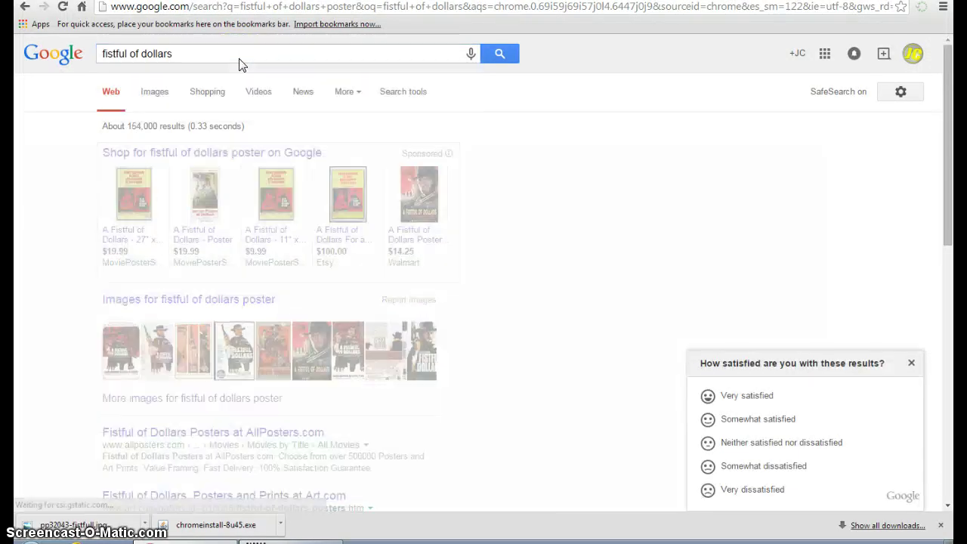
{"action": "left_click", "coordinate": [195, 92]}
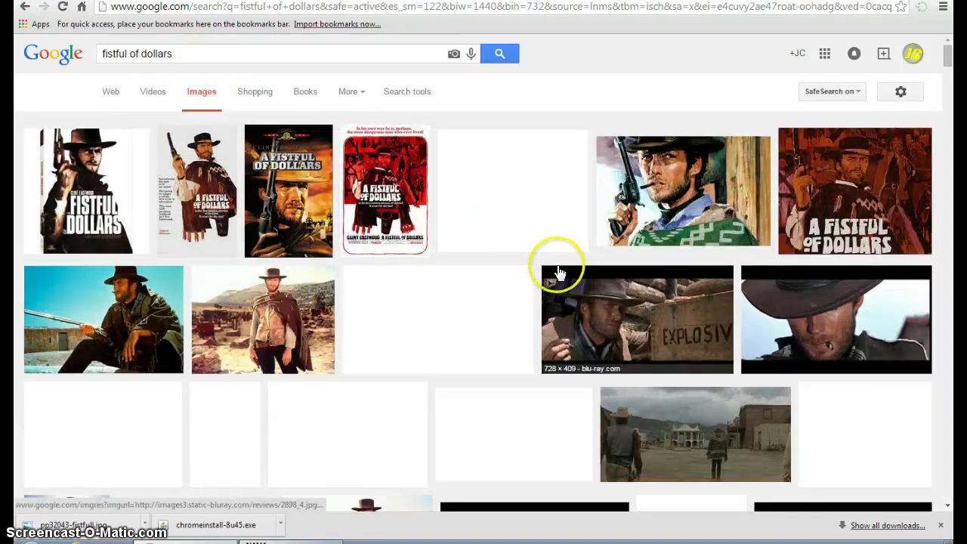
Step: Try to save the film still with the explosives crate from the image results
{"action": "scroll", "coordinate": [559, 272], "scroll_direction": "down", "scroll_amount": 1}
{"action": "left_click", "coordinate": [609, 257]}
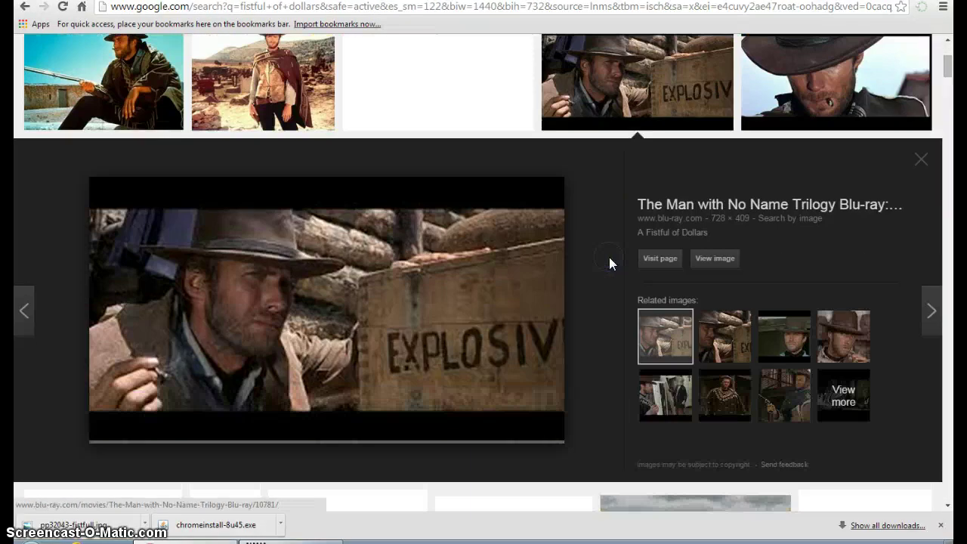
{"action": "right_click", "coordinate": [392, 285]}
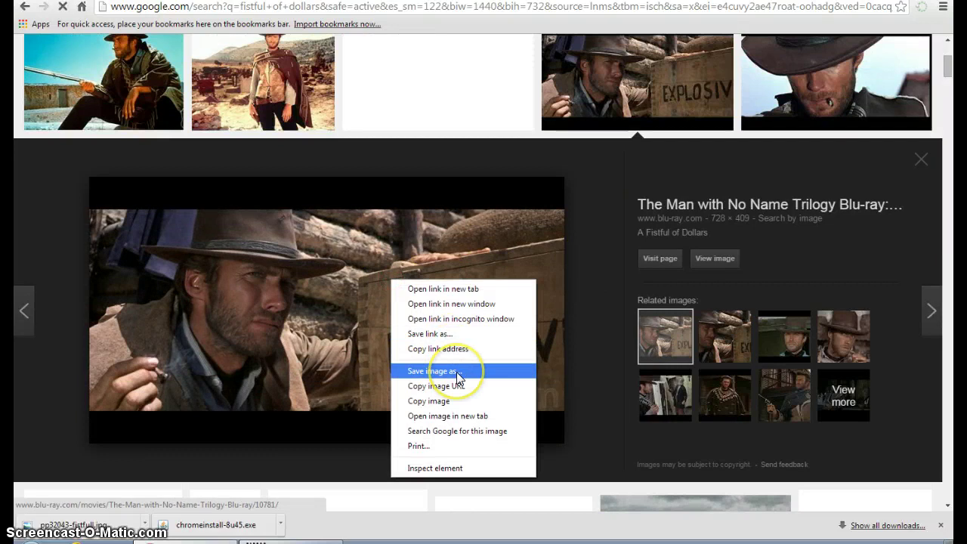
{"action": "left_click", "coordinate": [318, 370]}
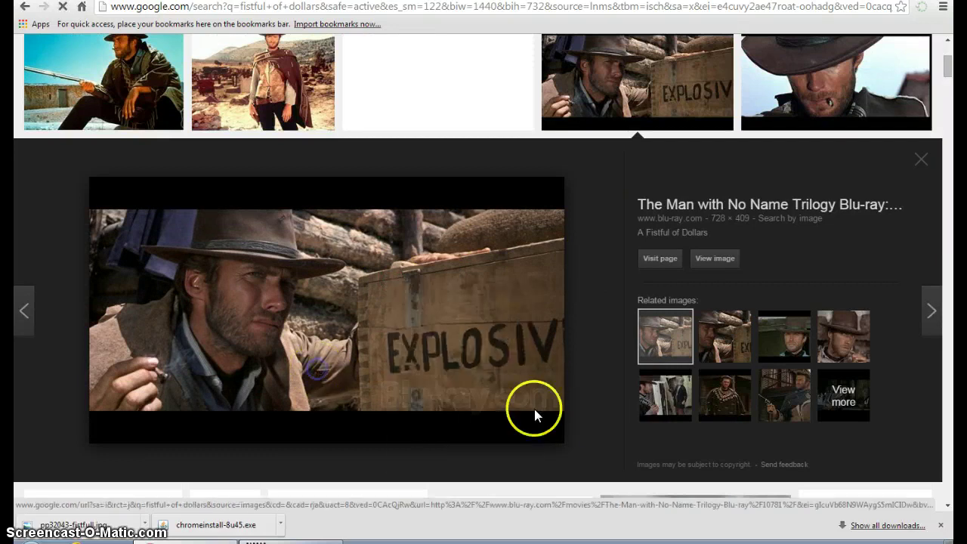
{"action": "left_click", "coordinate": [534, 409]}
{"action": "left_click", "coordinate": [25, 6]}
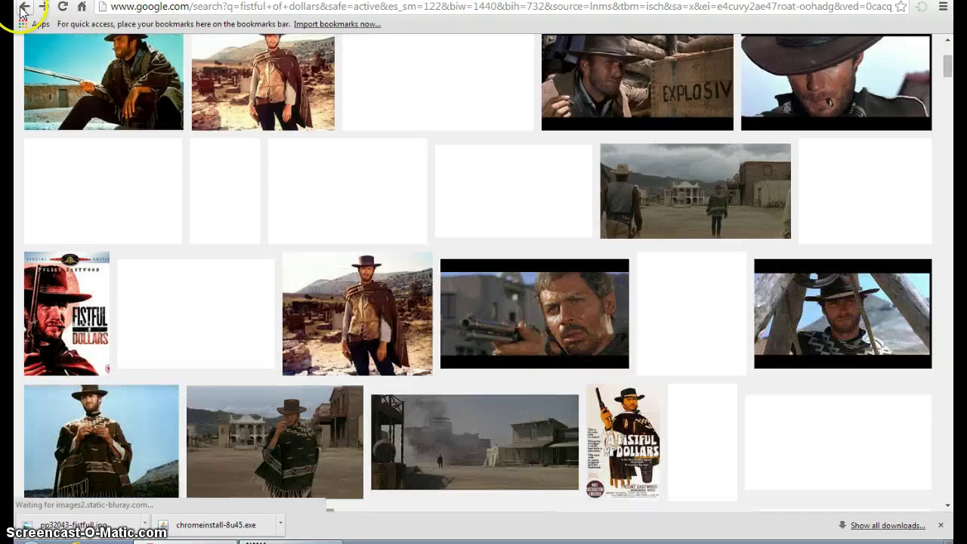
Step: Save the film still of the cowboy between wooden beams to the Pictures library as fistful_of_dollars_01_dvd.png
{"action": "scroll", "coordinate": [661, 374], "scroll_direction": "down", "scroll_amount": 5}
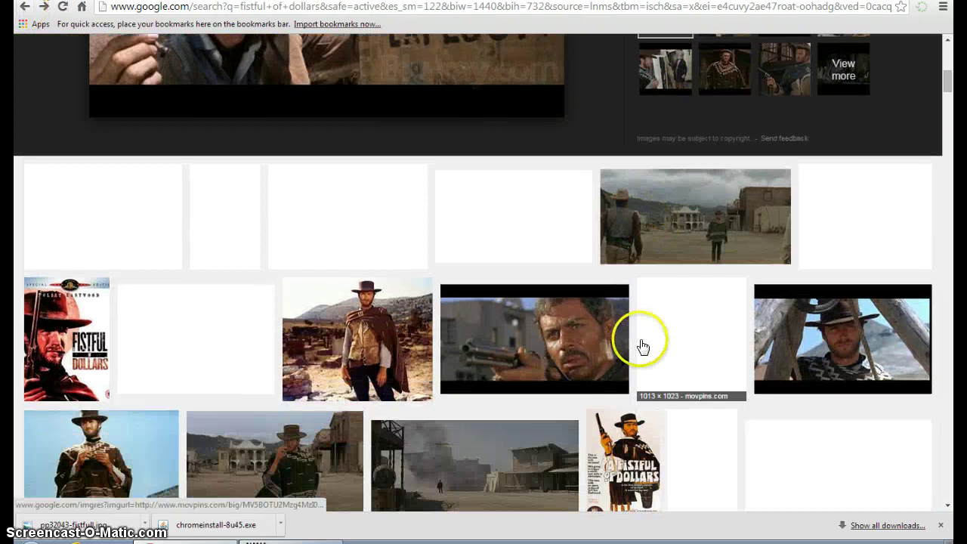
{"action": "left_click", "coordinate": [852, 330]}
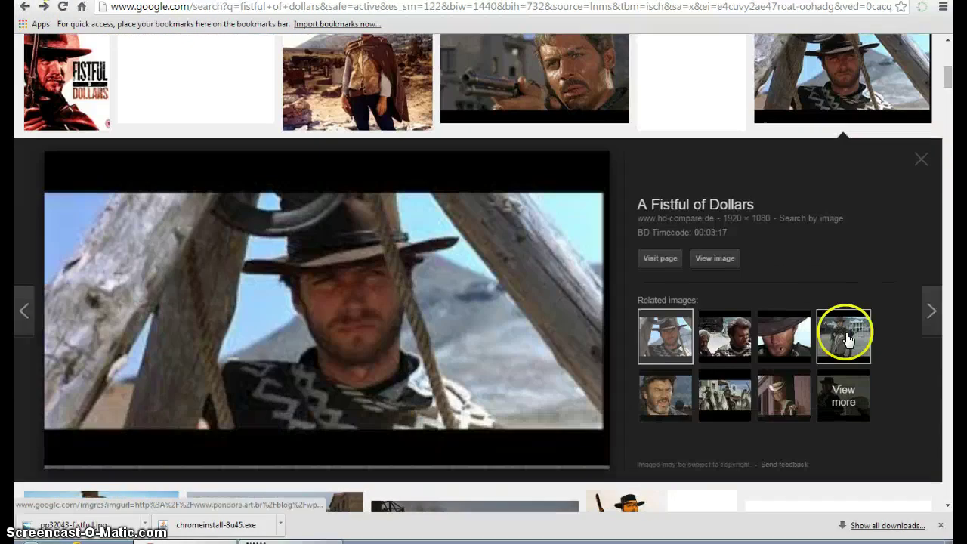
{"action": "right_click", "coordinate": [390, 338]}
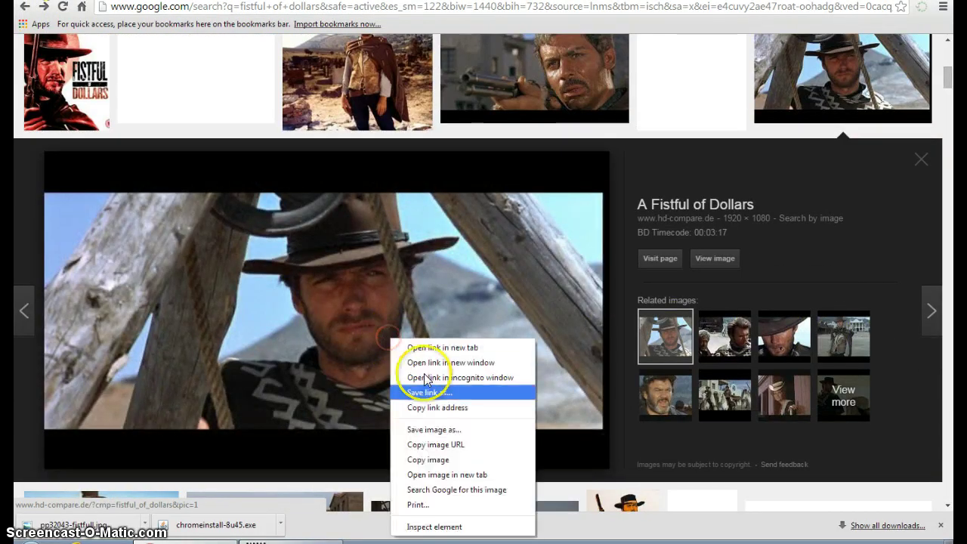
{"action": "left_click", "coordinate": [423, 429]}
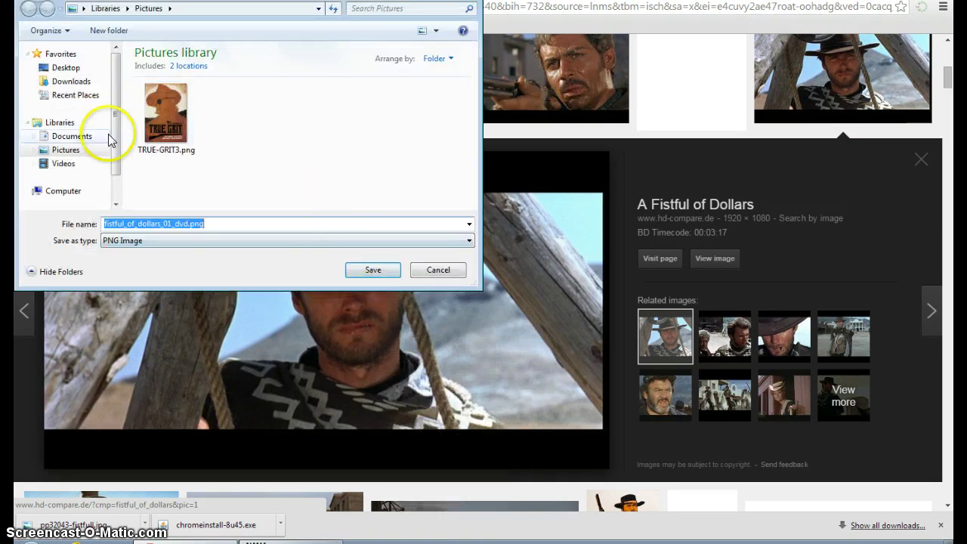
{"action": "left_click", "coordinate": [375, 270]}
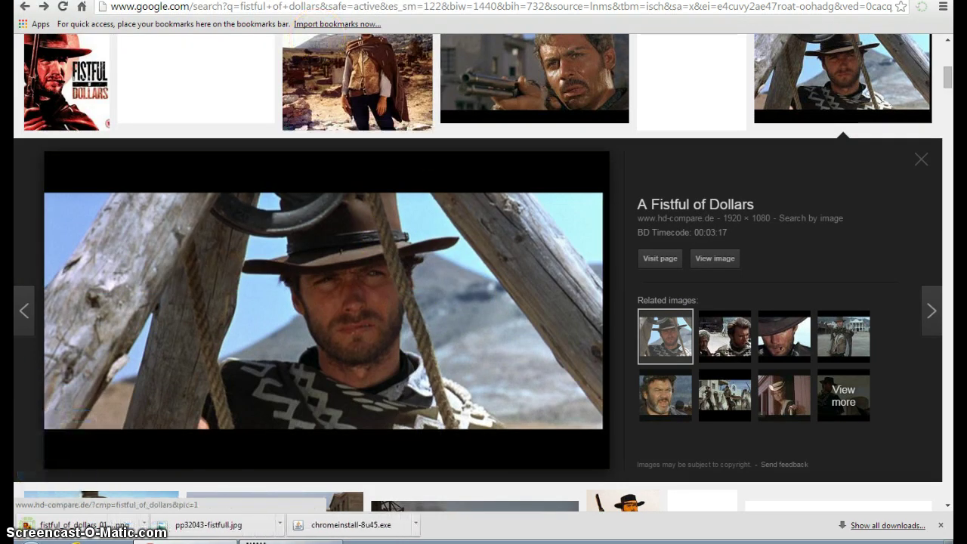
Step: Return to the Fistful of Dollars page and upload fistful_of_dollars_01_dvd.png from the Pictures library into the third column
{"action": "key", "text": "ctrl+Tab"}
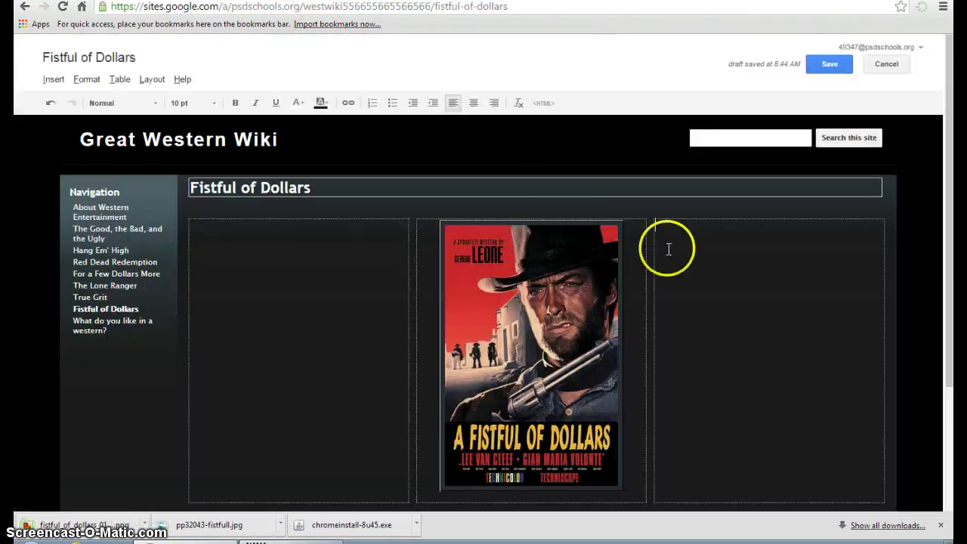
{"action": "left_click", "coordinate": [49, 79]}
{"action": "left_click", "coordinate": [67, 119]}
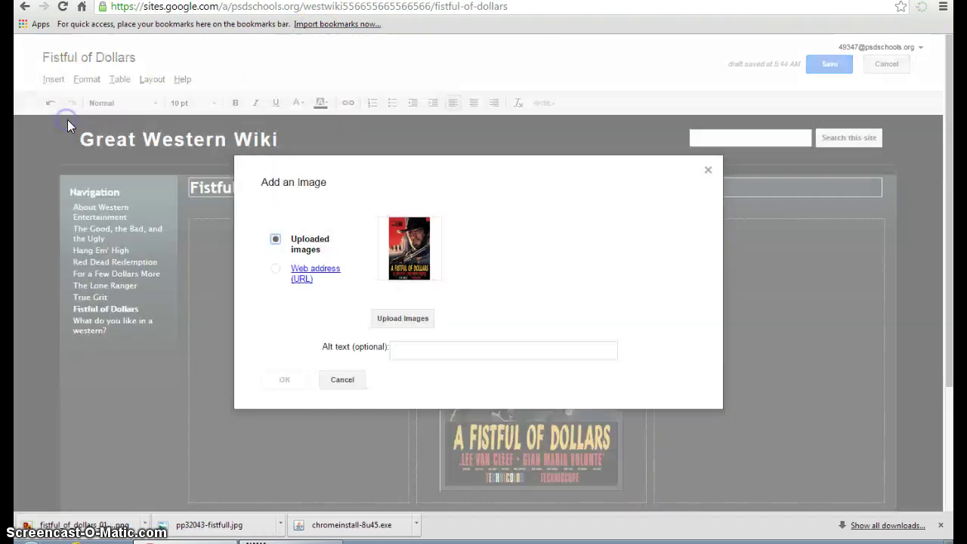
{"action": "left_click", "coordinate": [395, 318]}
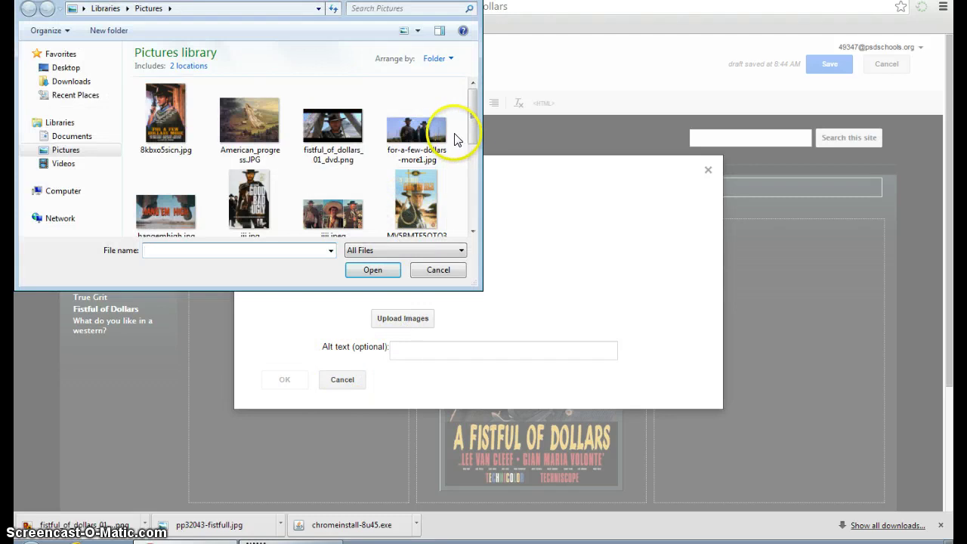
{"action": "mouse_move", "coordinate": [472, 122]}
{"action": "left_mouse_down"}
{"action": "mouse_move", "coordinate": [469, 207]}
{"action": "mouse_move", "coordinate": [469, 114]}
{"action": "left_mouse_up"}
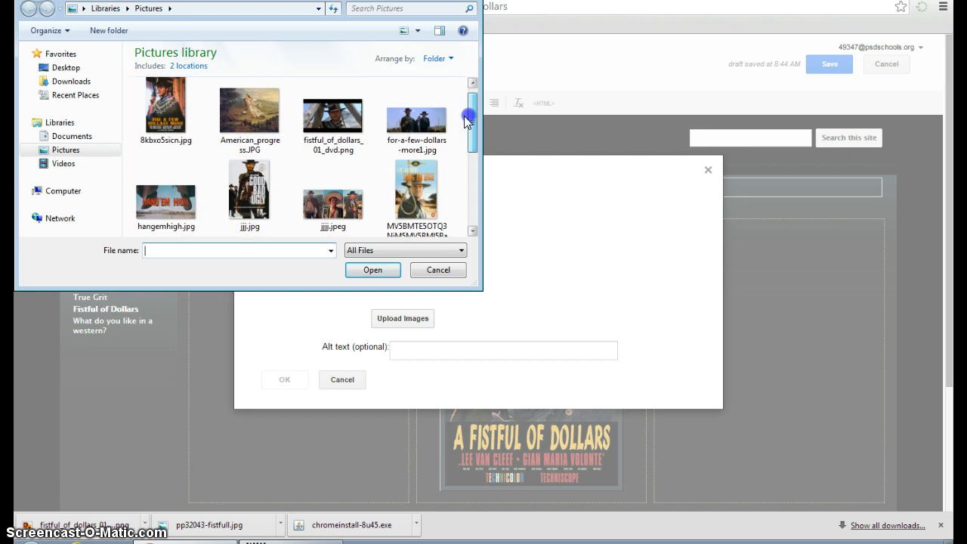
{"action": "left_click", "coordinate": [307, 109]}
{"action": "left_click", "coordinate": [363, 270]}
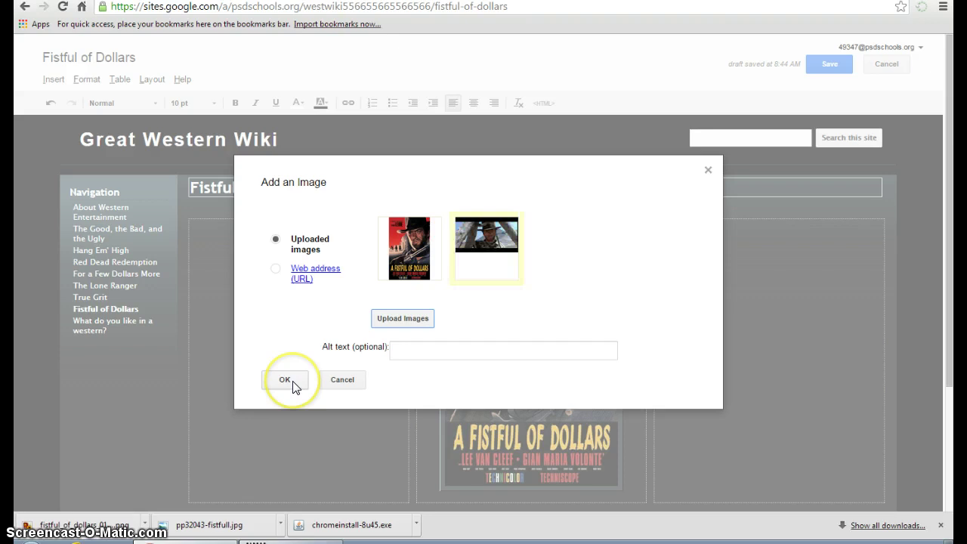
{"action": "left_click", "coordinate": [293, 383]}
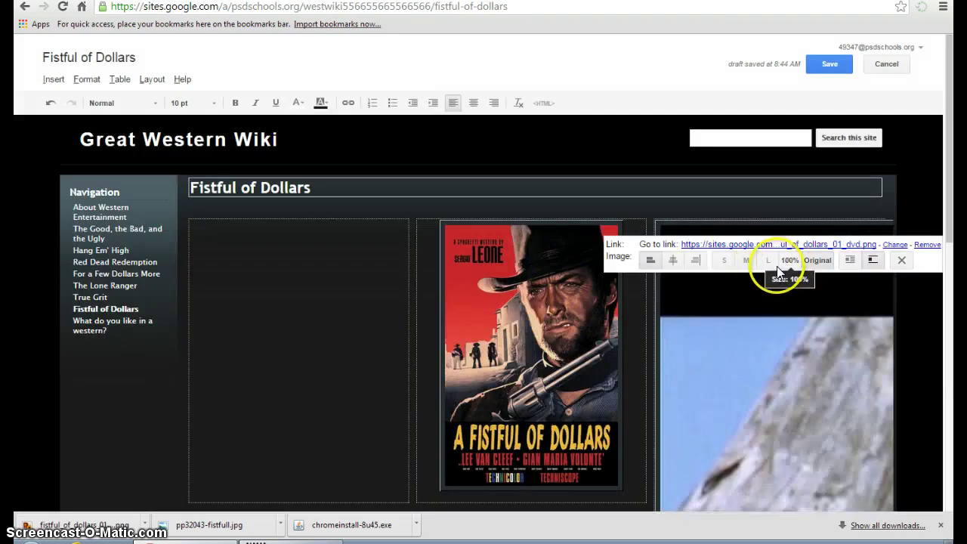
Step: Set the film still's size to M and centre it in the third column
{"action": "left_click", "coordinate": [767, 261]}
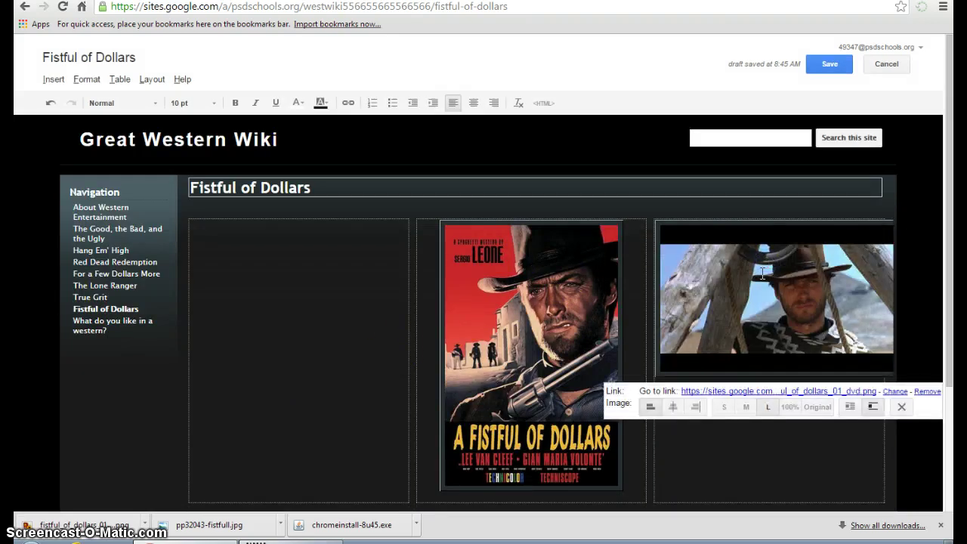
{"action": "left_click", "coordinate": [745, 406]}
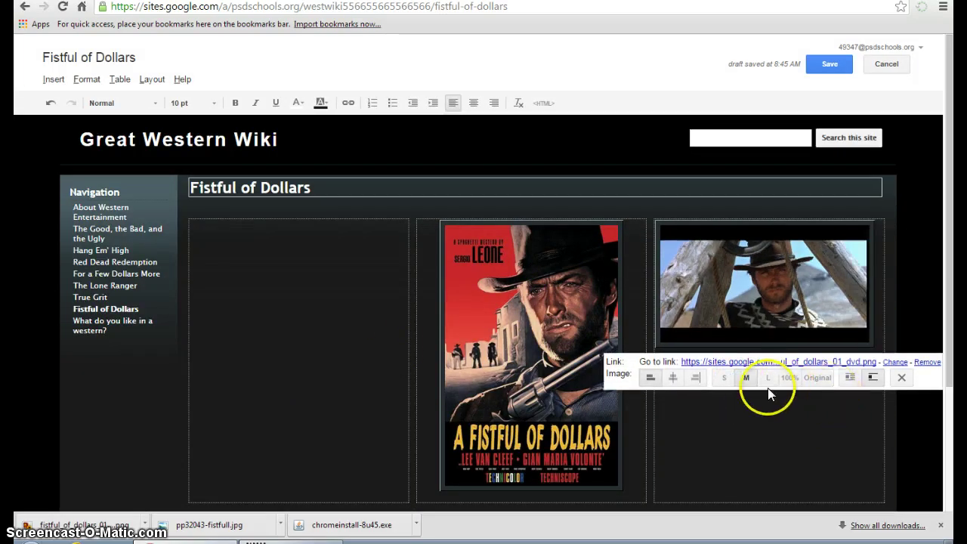
{"action": "left_click", "coordinate": [673, 377]}
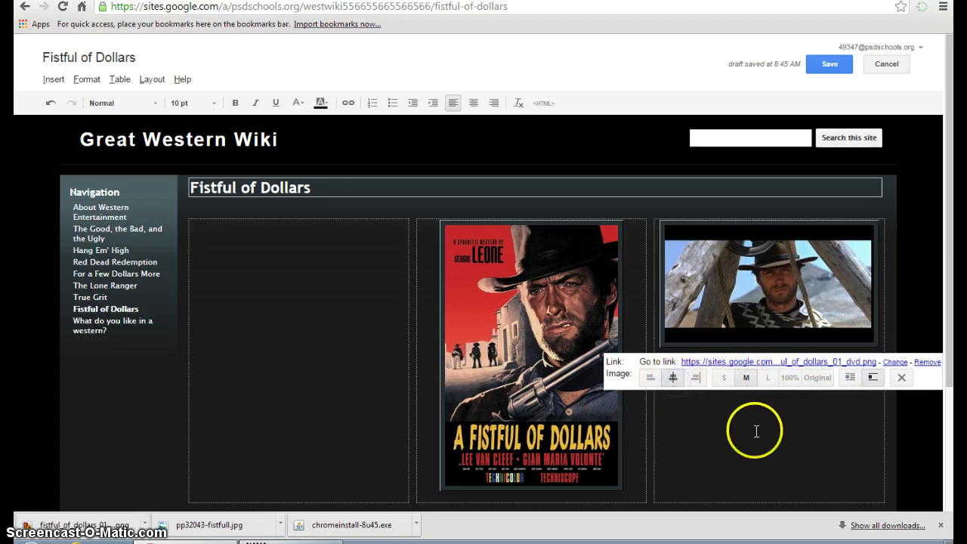
{"action": "left_click", "coordinate": [709, 378]}
{"action": "left_click", "coordinate": [749, 359]}
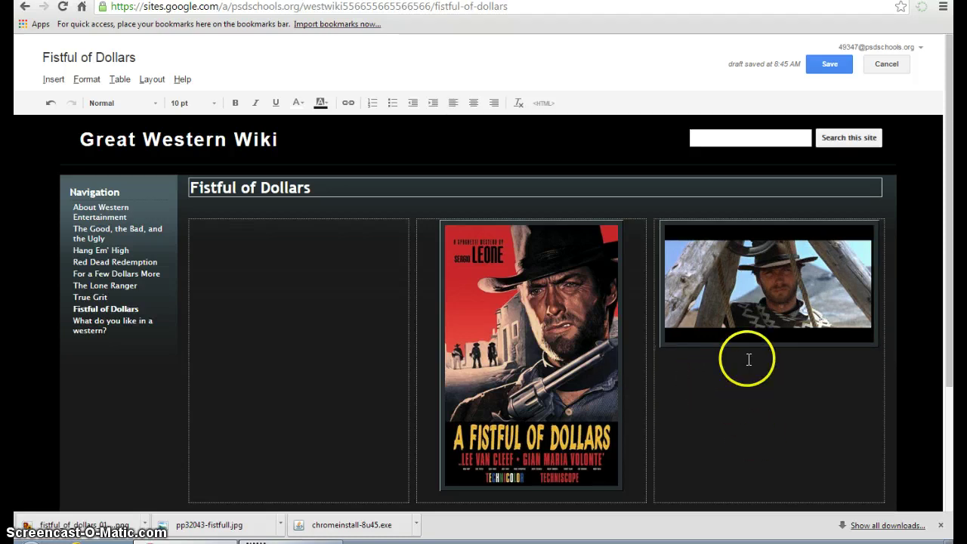